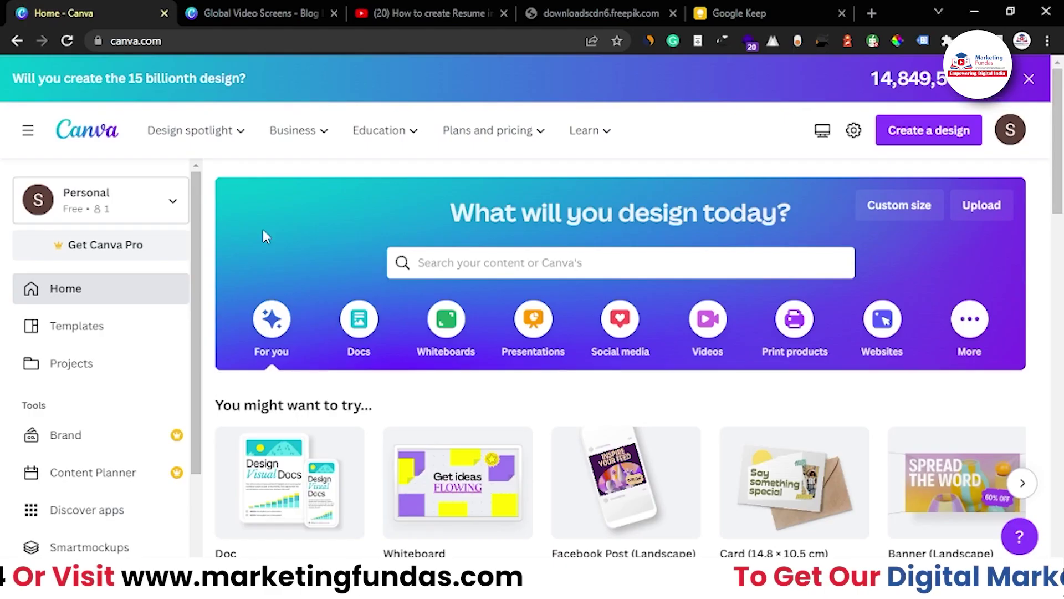
# Try a 'resume' search under Create a design, then open the Resumes page from Design spotlight
pyautogui.scroll(-1, 330, 315)
pyautogui.scroll(1, 330, 308)
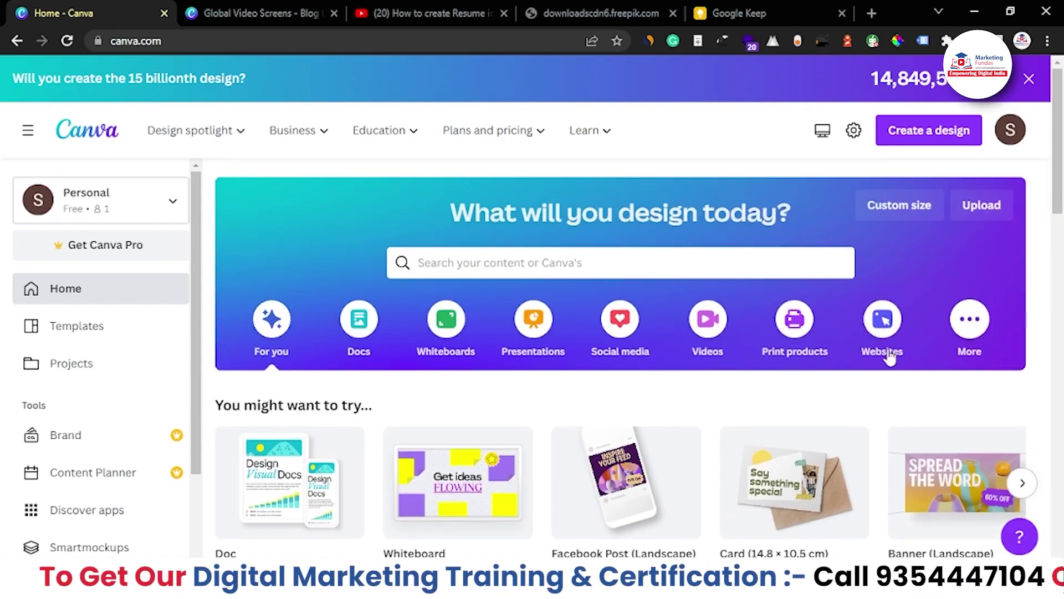
pyautogui.scroll(-10, 435, 316)
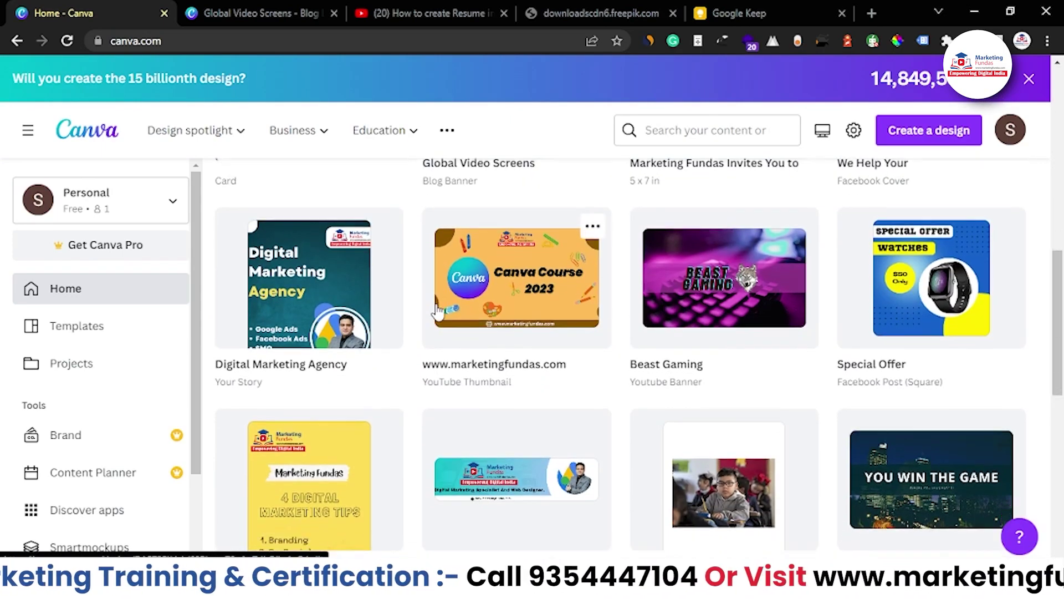
pyautogui.scroll(10, 436, 313)
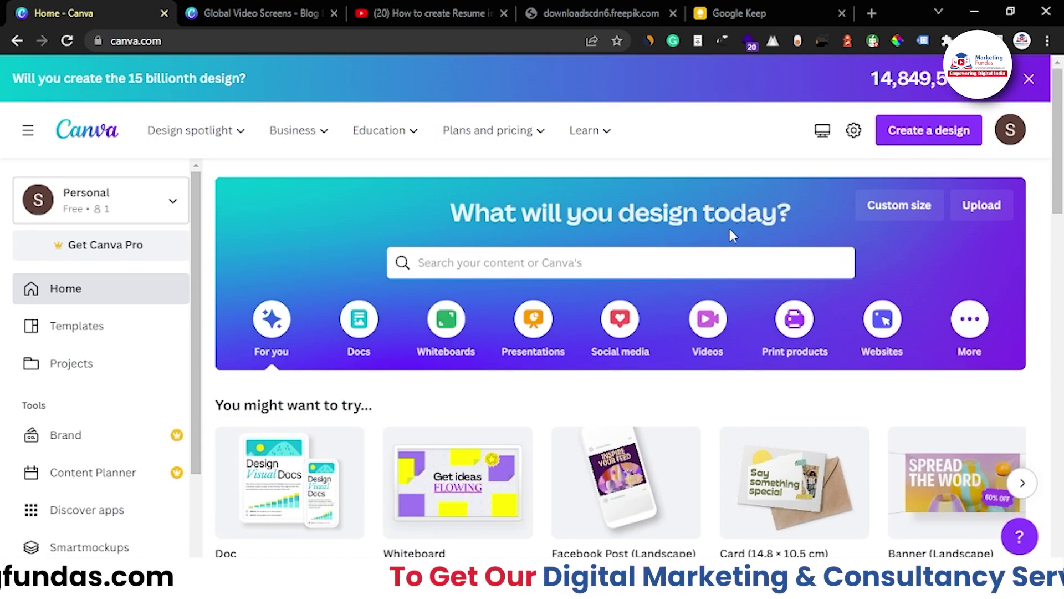
pyautogui.click(924, 143)
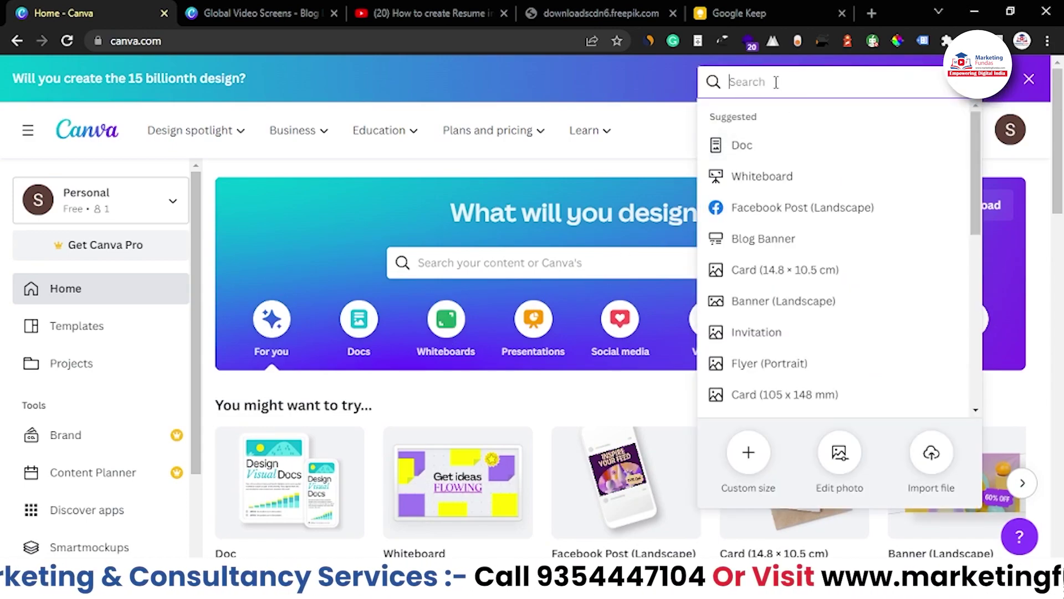
pyautogui.write('resume')
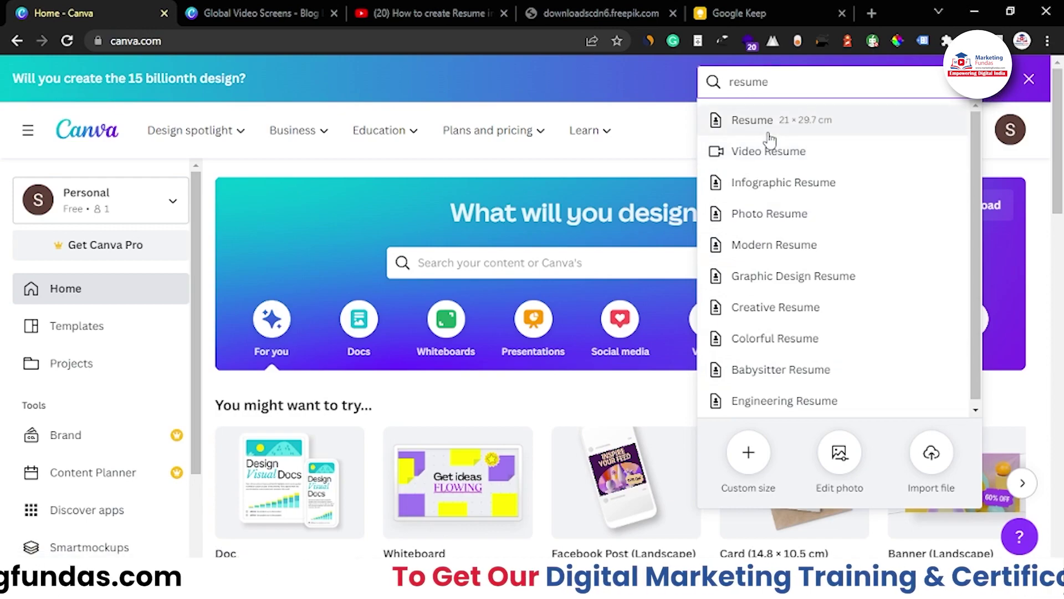
pyautogui.click(647, 148)
pyautogui.moveTo(214, 136)
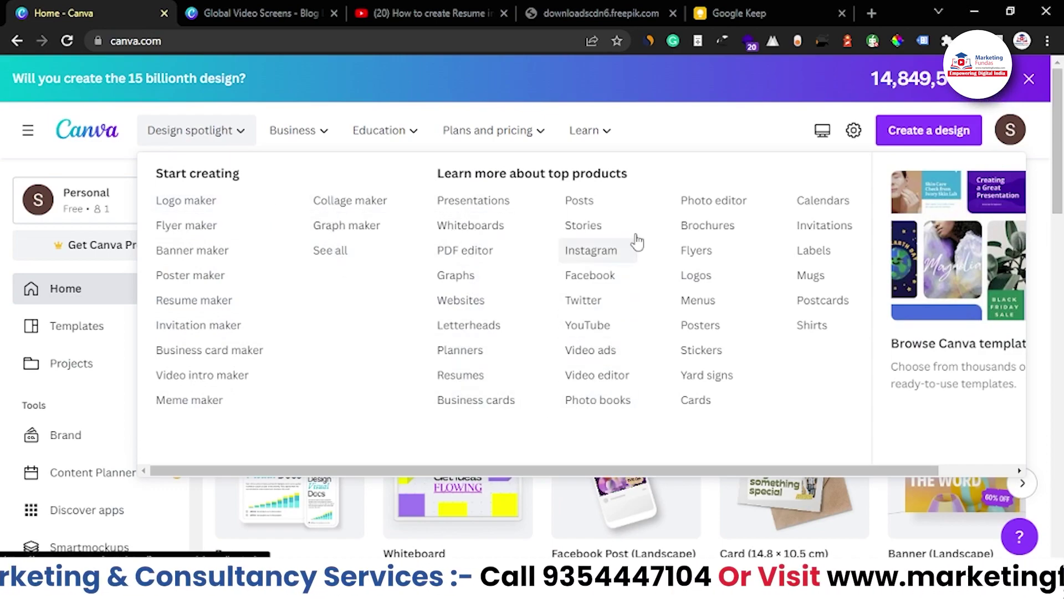
pyautogui.click(477, 388)
# Look over the featured resume designs, then open Browse all templates
pyautogui.scroll(-8, 587, 333)
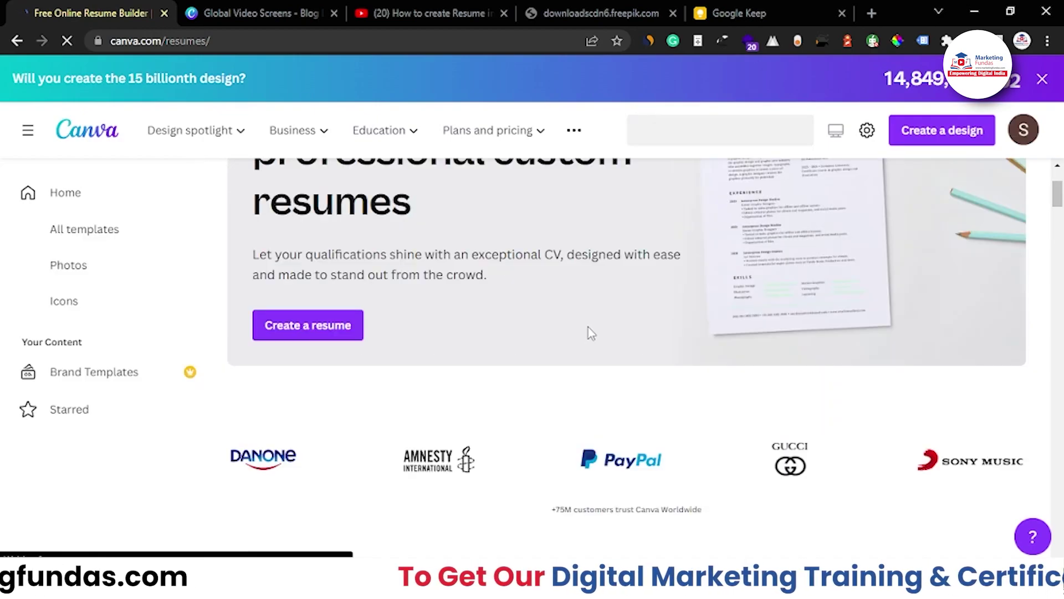
pyautogui.scroll(-15, 588, 329)
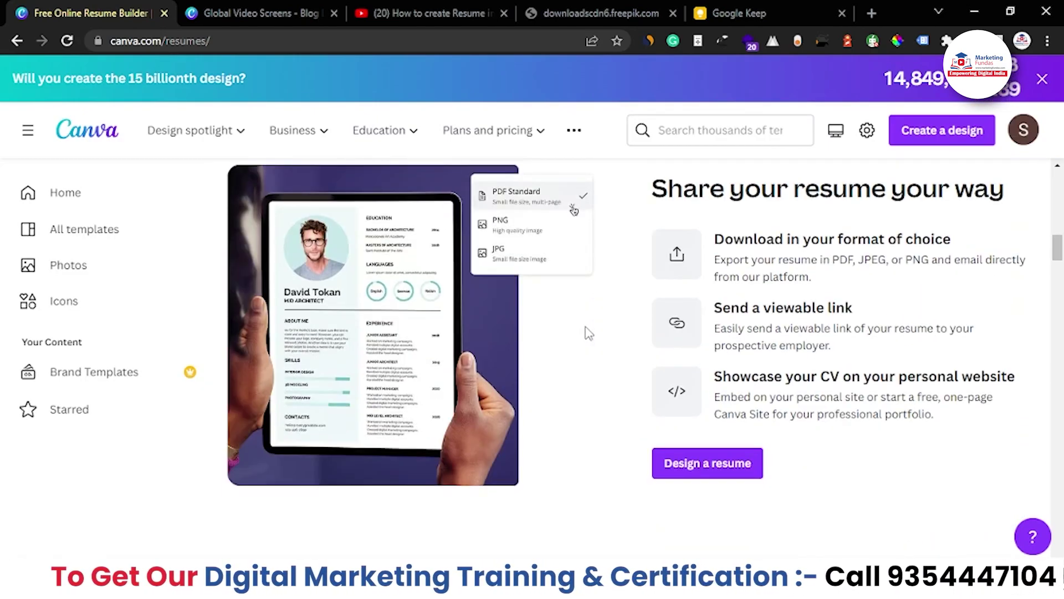
pyautogui.scroll(-5, 520, 309)
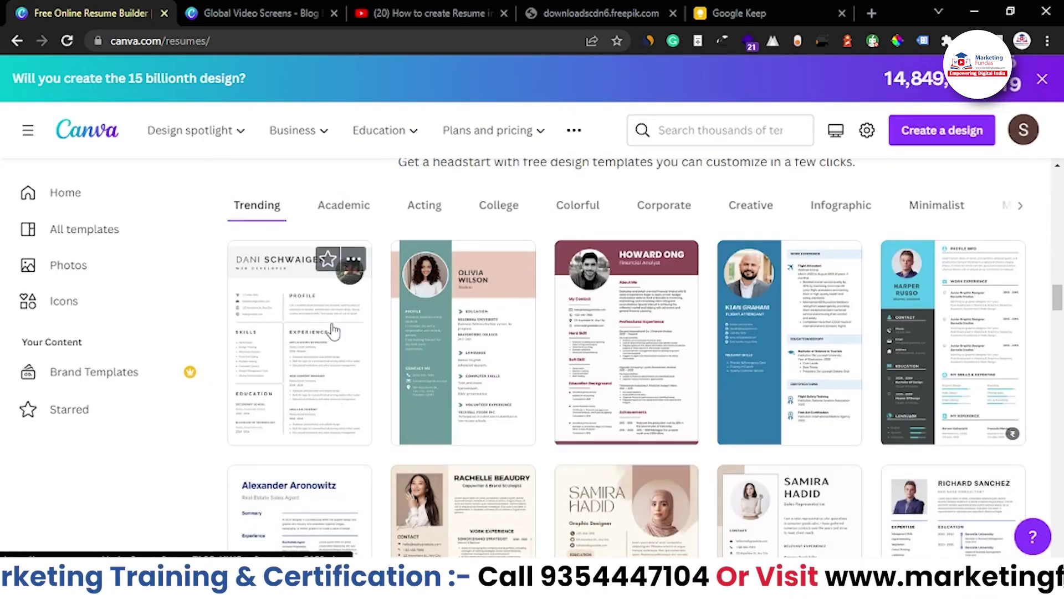
pyautogui.scroll(-3, 537, 353)
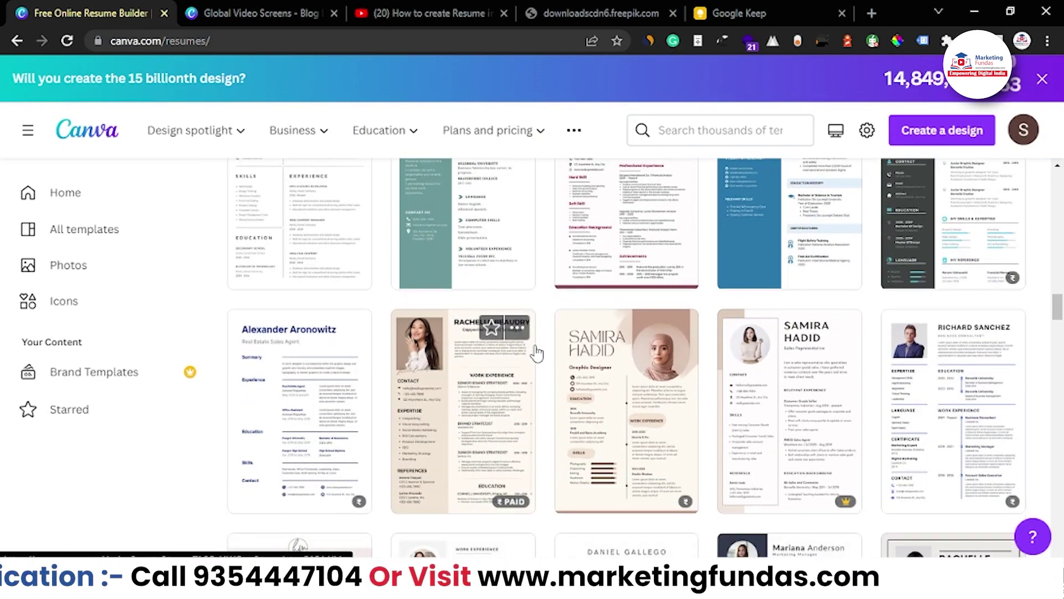
pyautogui.scroll(3, 536, 353)
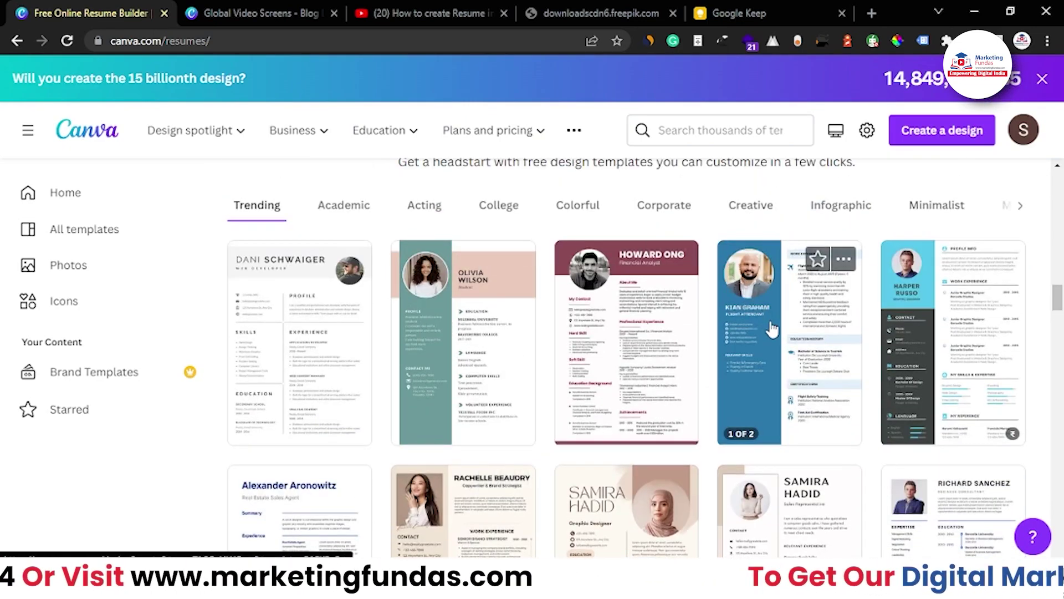
pyautogui.scroll(-8, 771, 330)
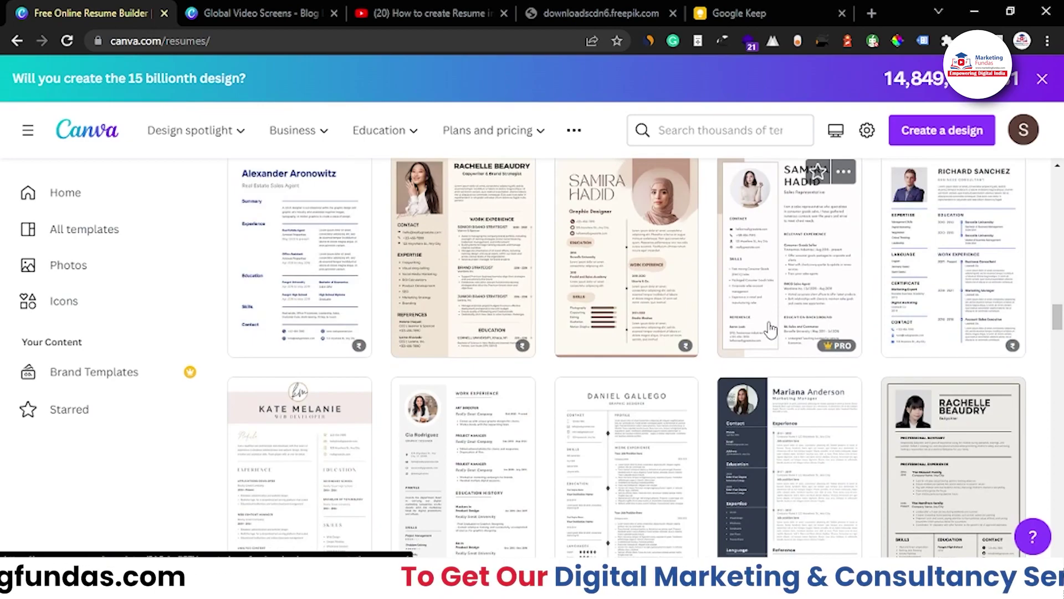
pyautogui.scroll(-5, 759, 332)
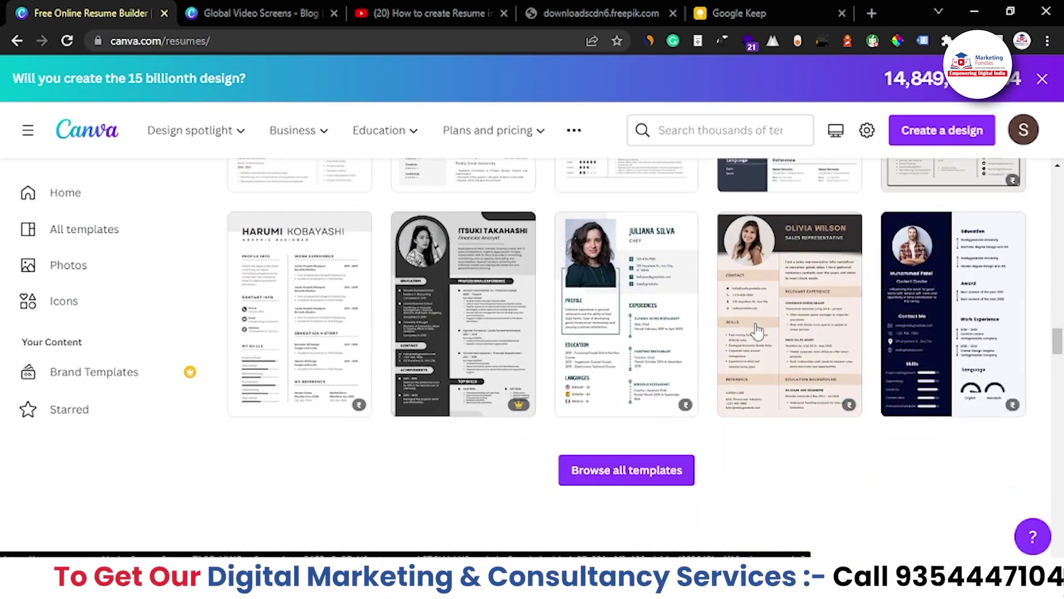
pyautogui.scroll(-4, 903, 344)
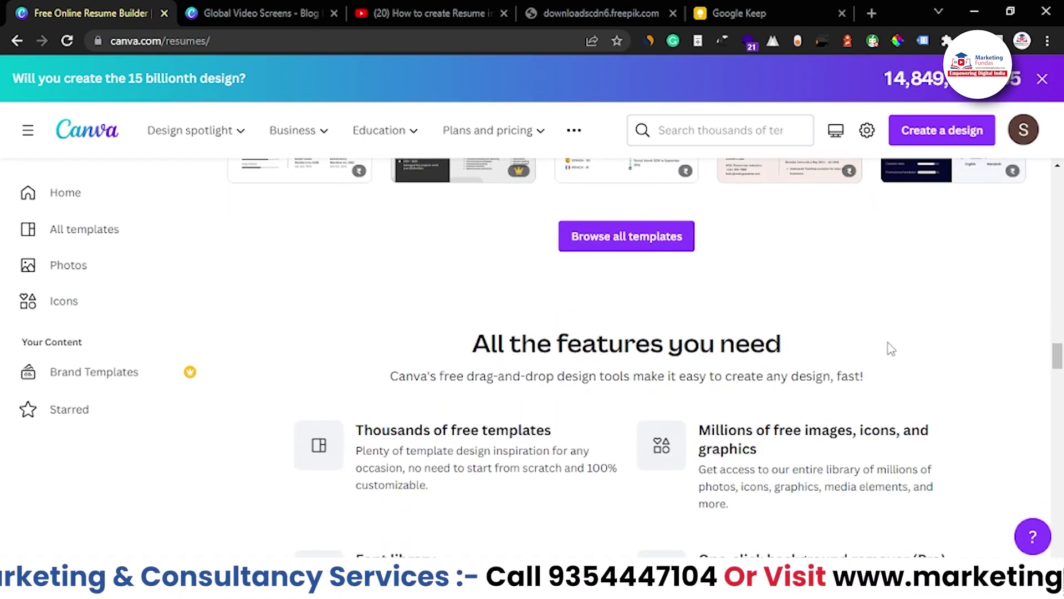
pyautogui.scroll(4, 887, 348)
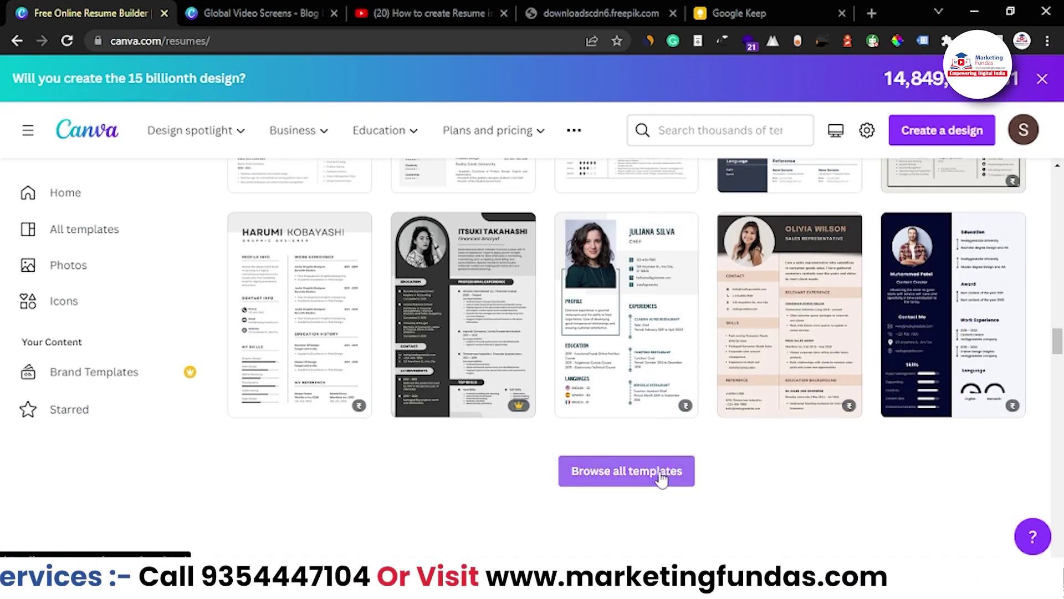
pyautogui.click(661, 477)
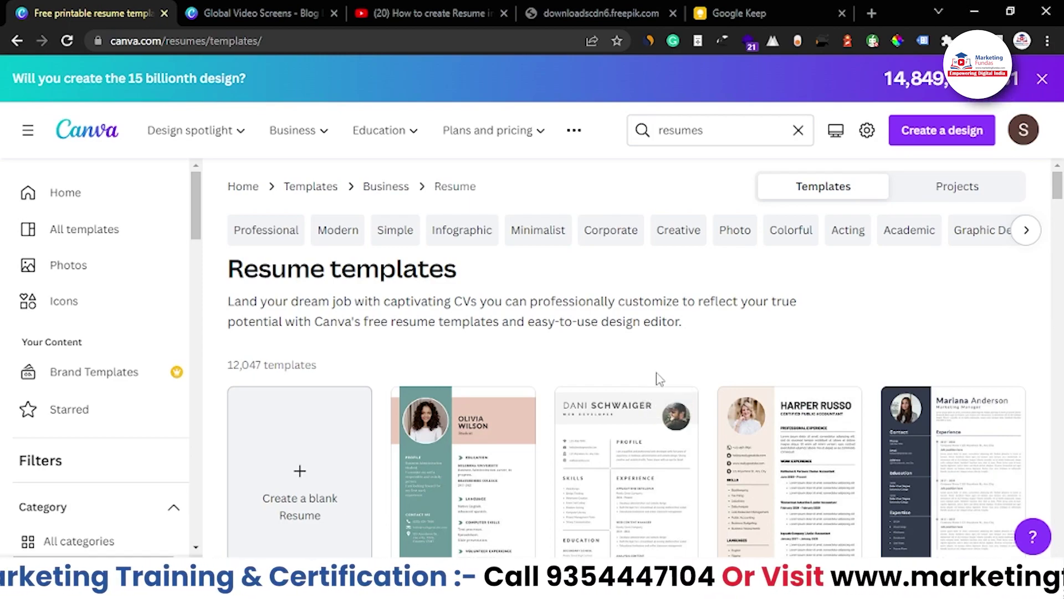
# Scroll the resume catalogue and open the Green and Yellow Simple Fashion Designer Resume preview
pyautogui.scroll(-3, 769, 353)
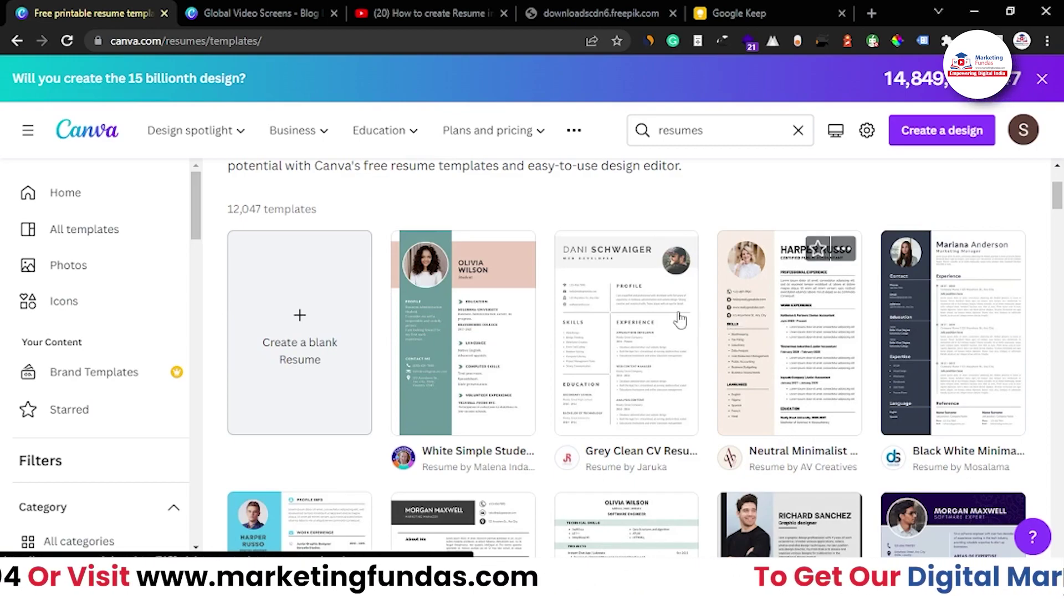
pyautogui.scroll(-2, 687, 339)
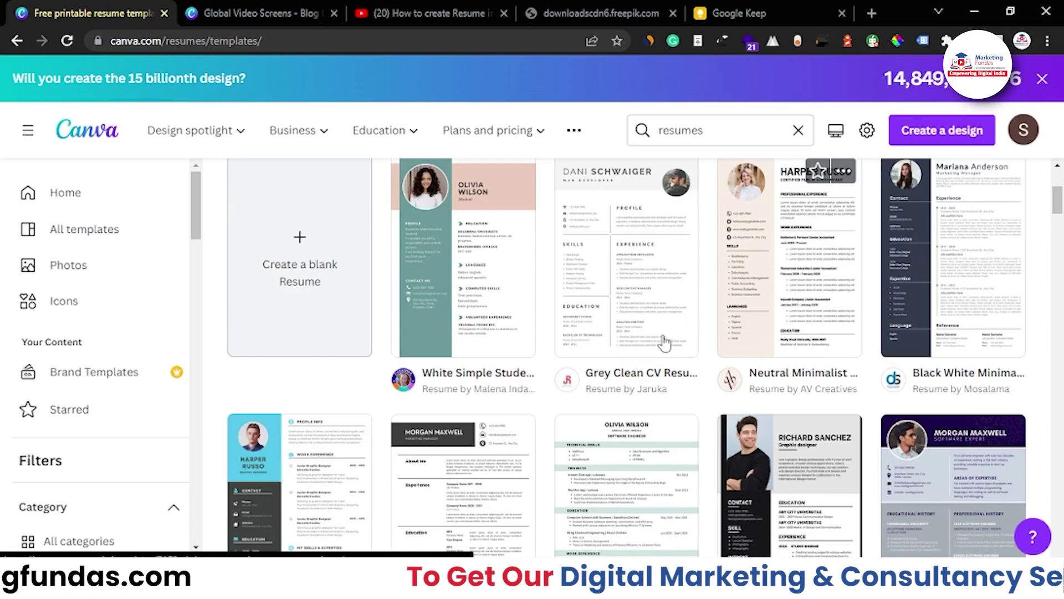
pyautogui.scroll(-3, 685, 340)
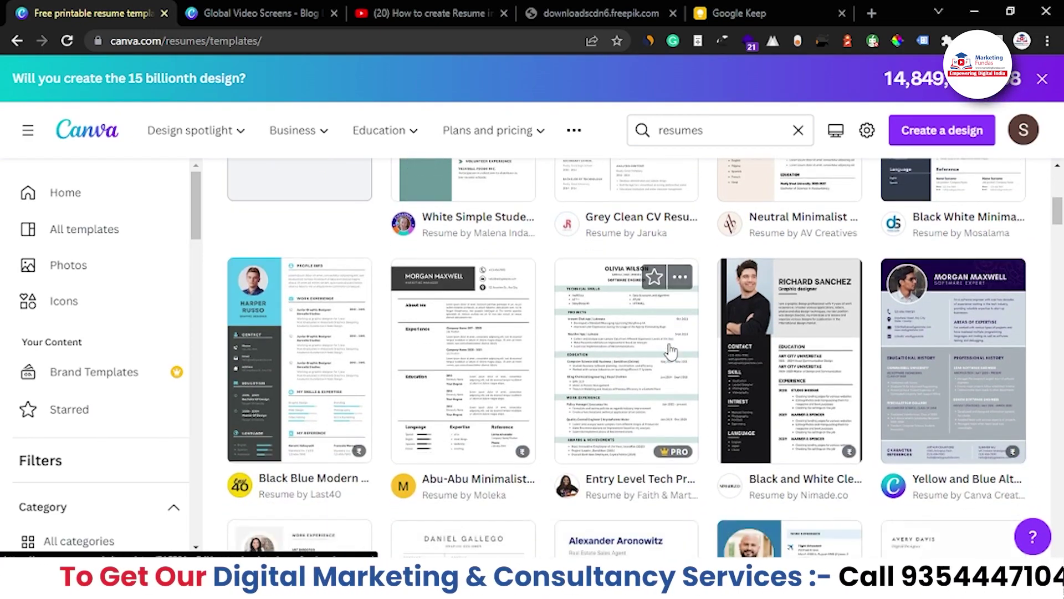
pyautogui.scroll(-3, 671, 350)
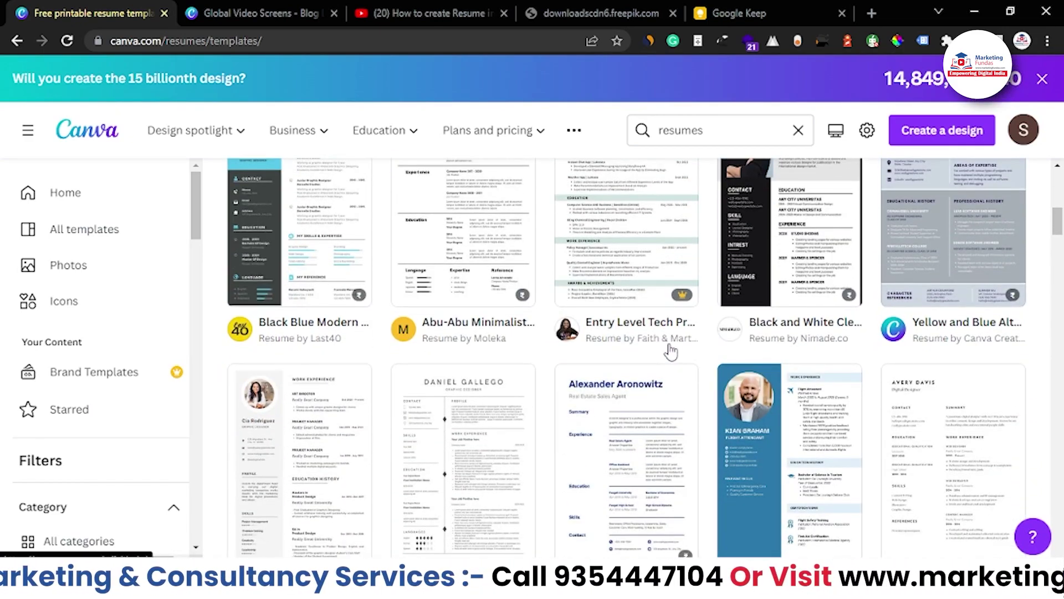
pyautogui.scroll(-6, 671, 350)
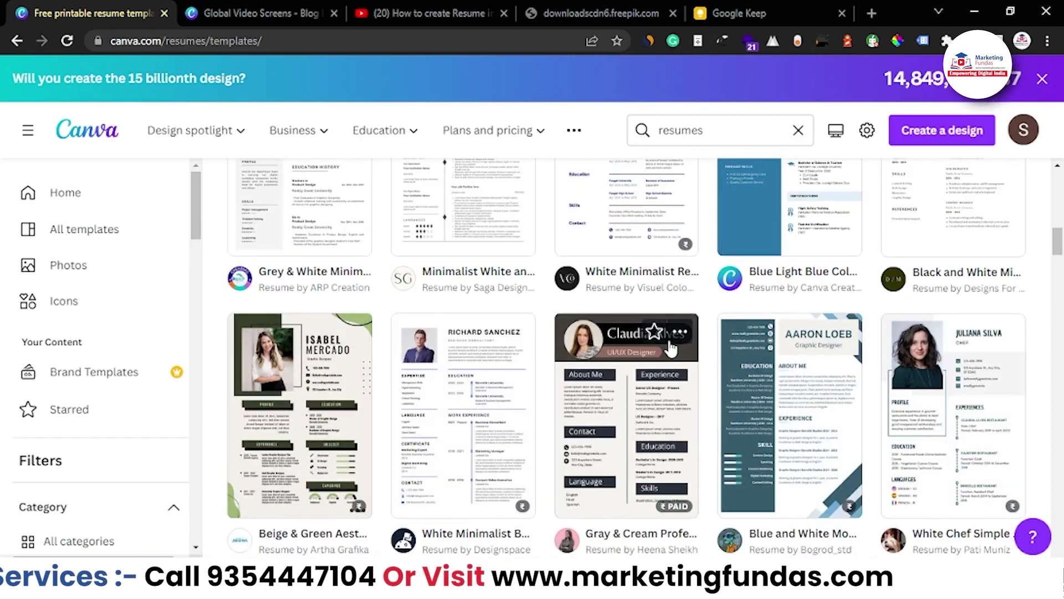
pyautogui.scroll(-8, 671, 348)
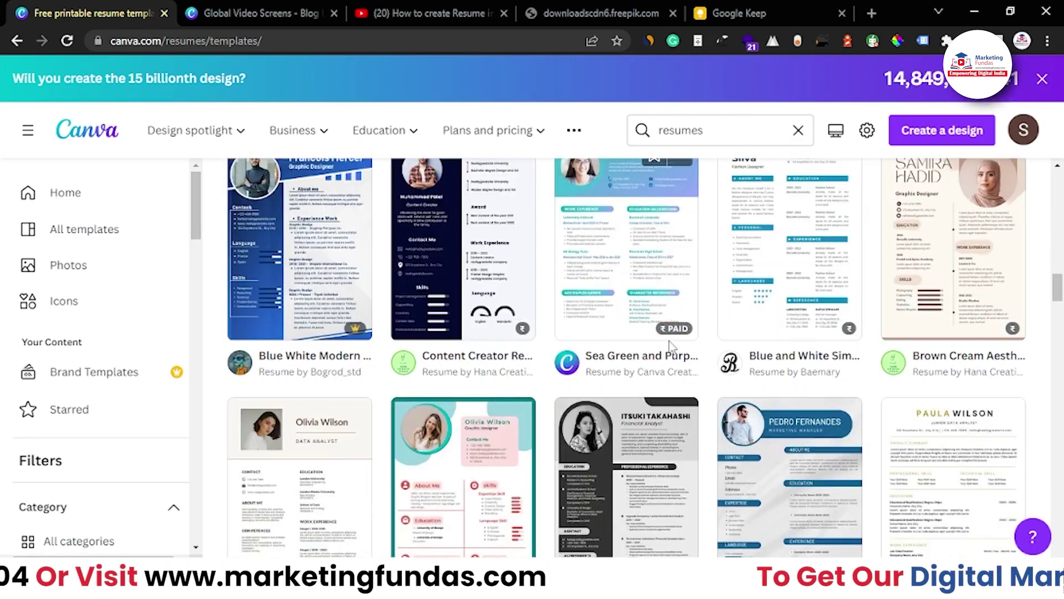
pyautogui.scroll(12, 669, 345)
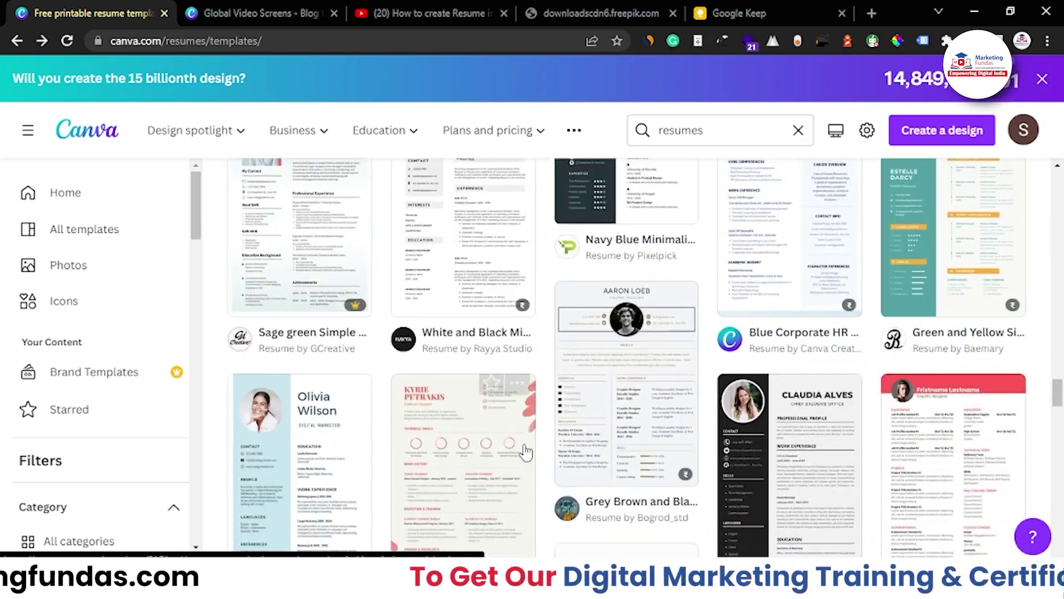
pyautogui.scroll(3, 526, 468)
pyautogui.moveTo(330, 432)
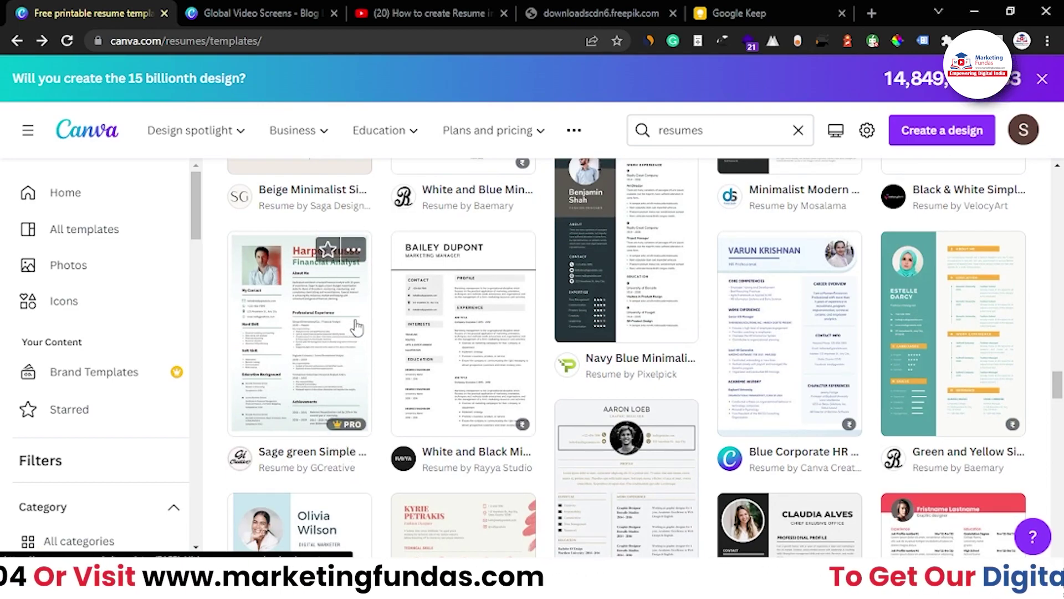
pyautogui.scroll(-2, 585, 431)
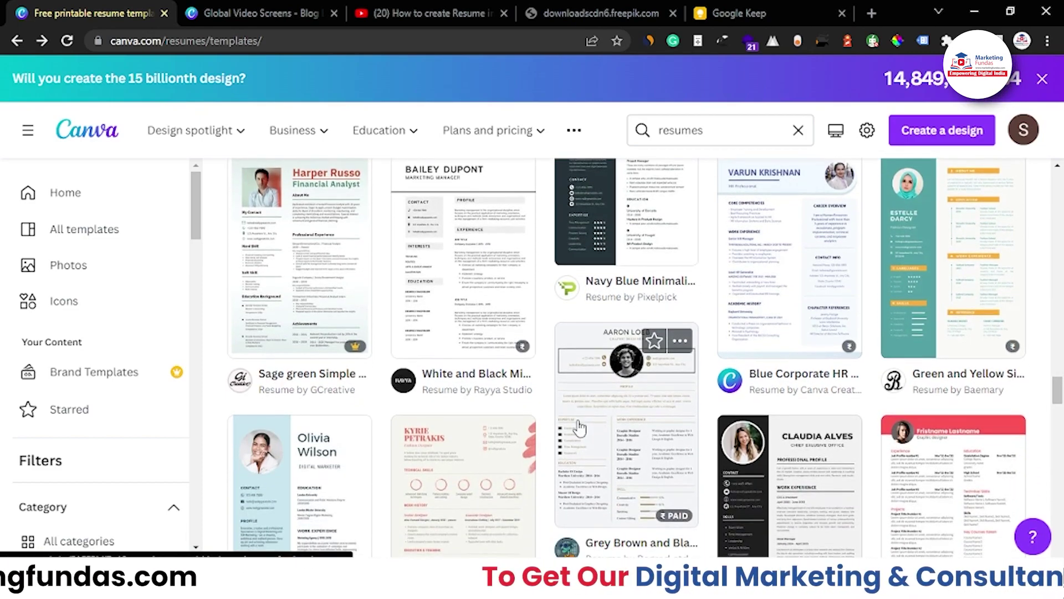
pyautogui.scroll(-3, 464, 395)
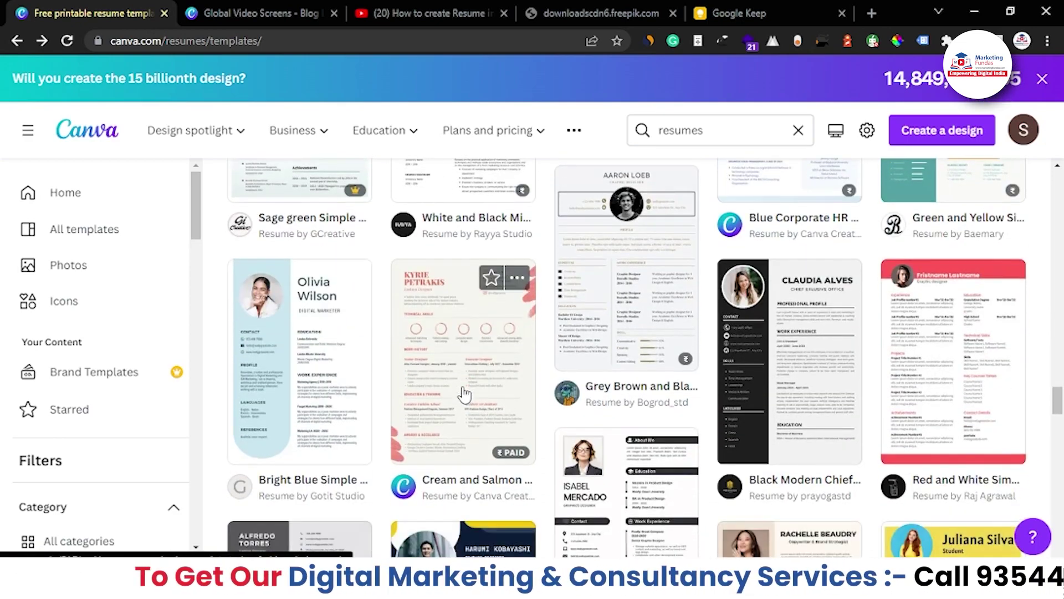
pyautogui.scroll(3, 464, 399)
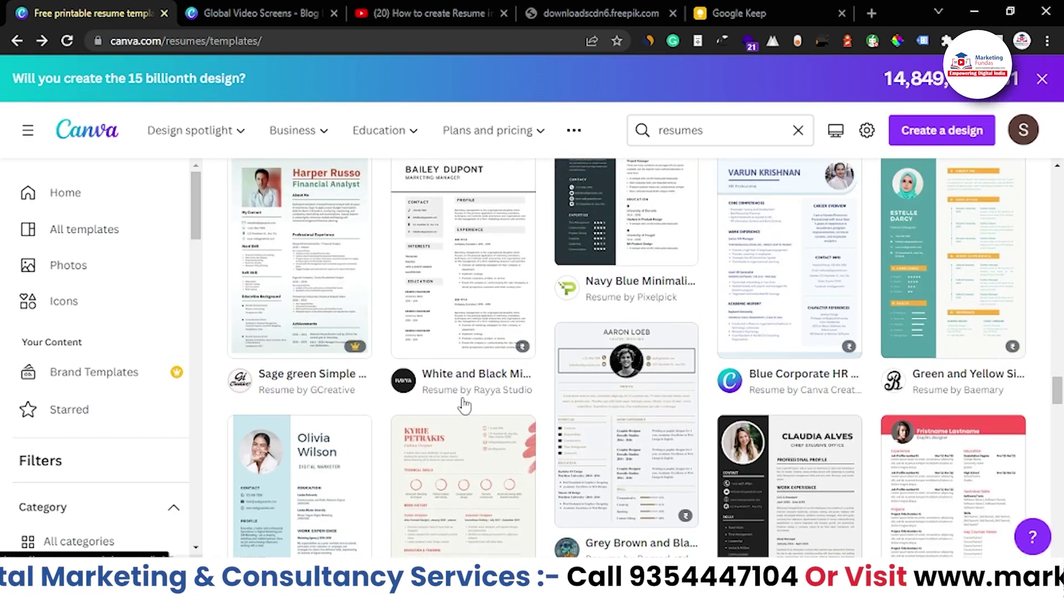
pyautogui.moveTo(487, 145)
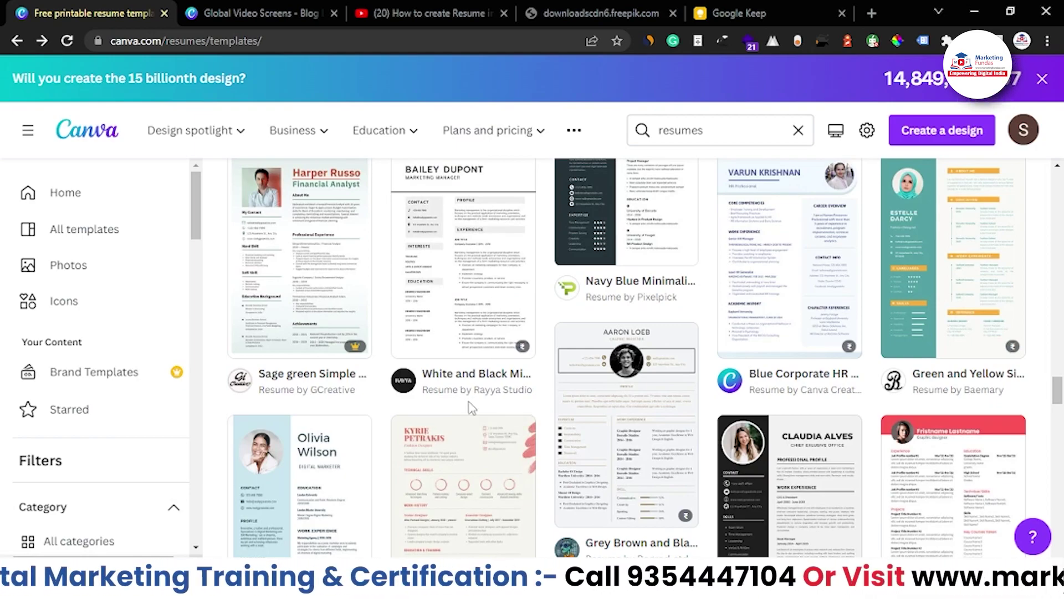
pyautogui.scroll(1, 471, 408)
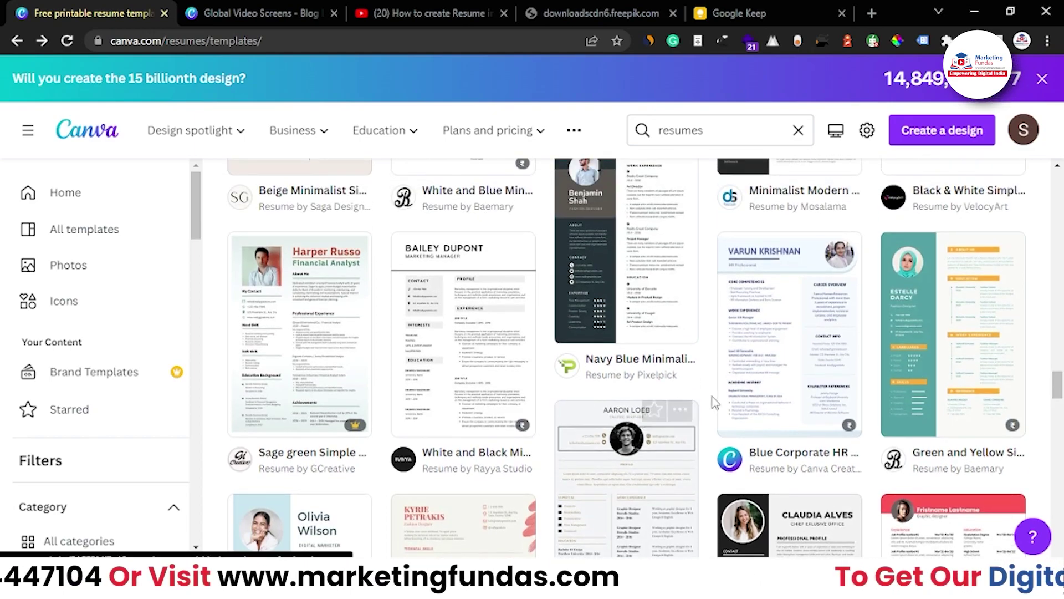
pyautogui.click(927, 344)
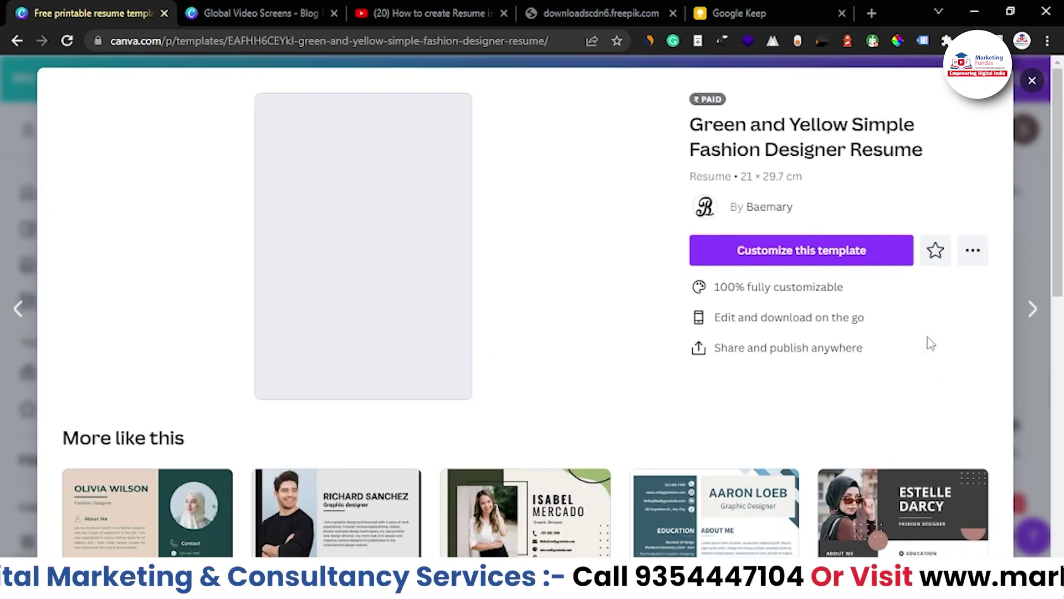
# Open the Green and Yellow resume template in the editor via Customize this template
pyautogui.click(822, 267)
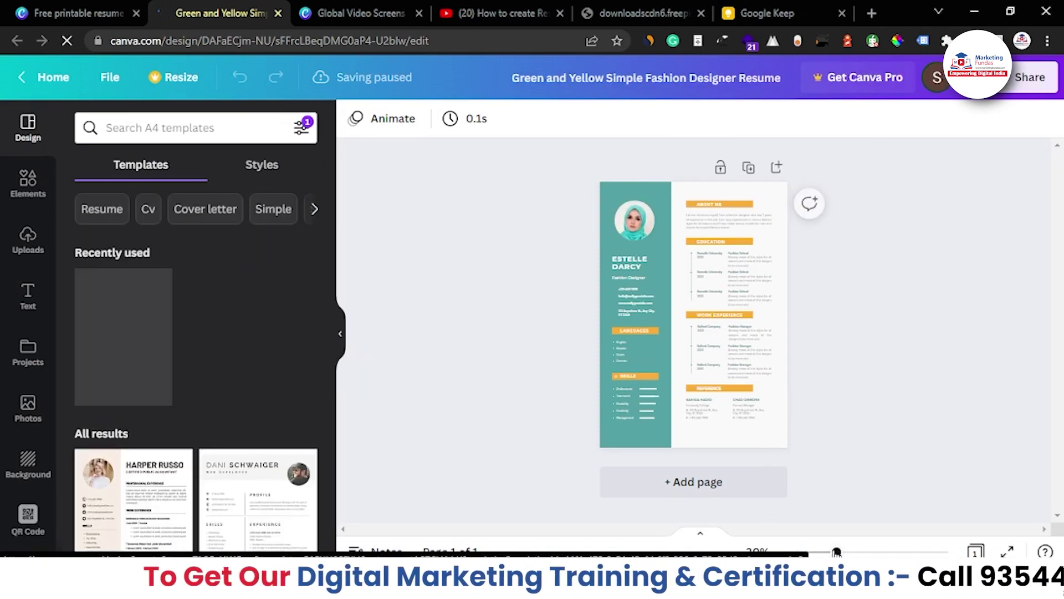
# Zoom the canvas to 56%, select the sample profile photo, and show the uploaded images
pyautogui.moveTo(833, 551); pyautogui.dragTo(860, 552)
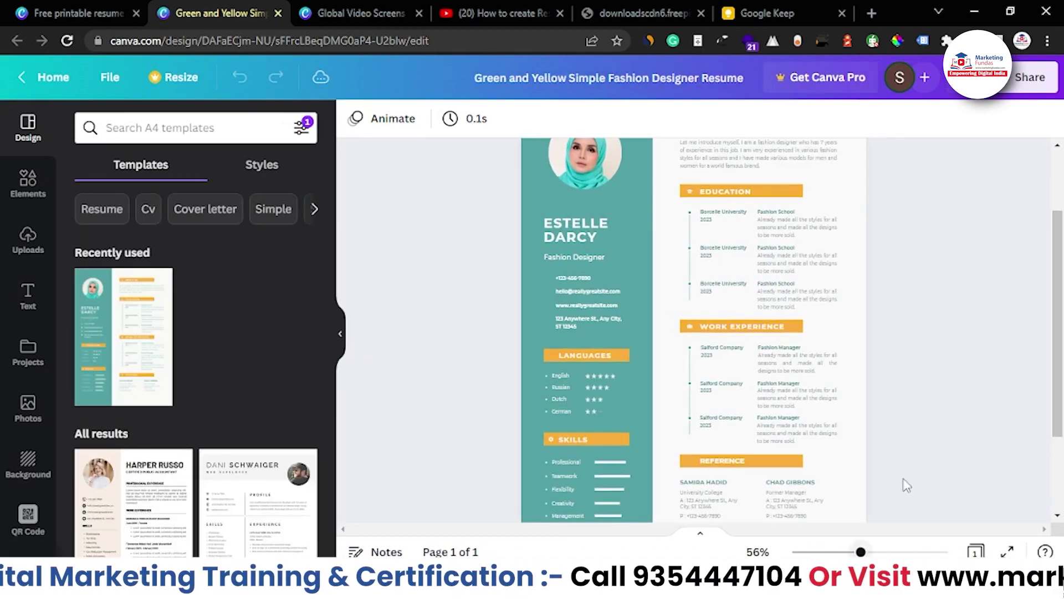
pyautogui.scroll(3, 935, 395)
pyautogui.click(570, 257)
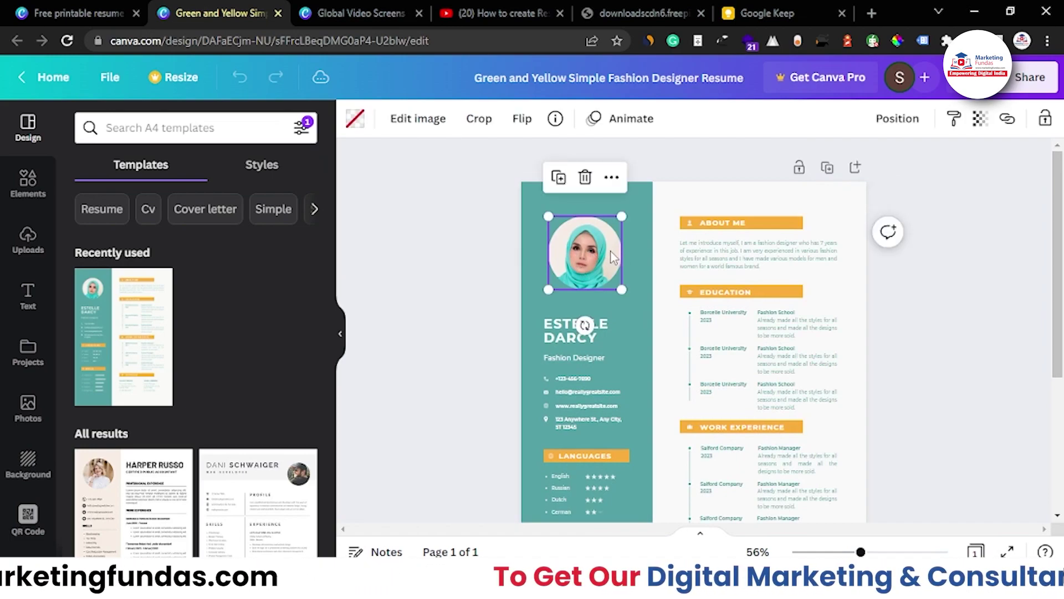
pyautogui.click(28, 240)
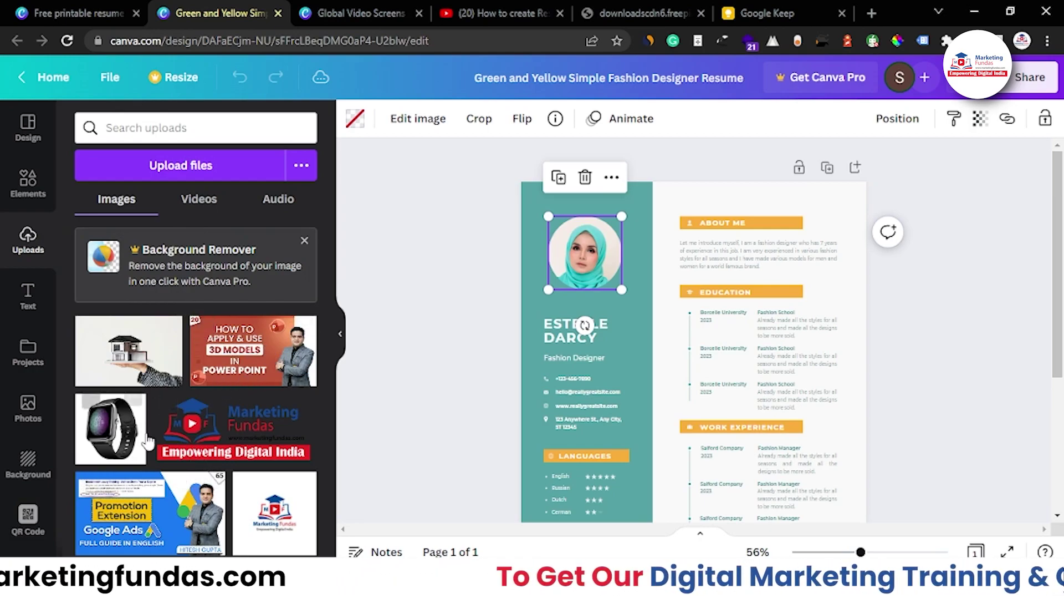
# Drop the uploaded portrait into the circular frame and crop it so the face fills it
pyautogui.moveTo(250, 358); pyautogui.dragTo(582, 267)
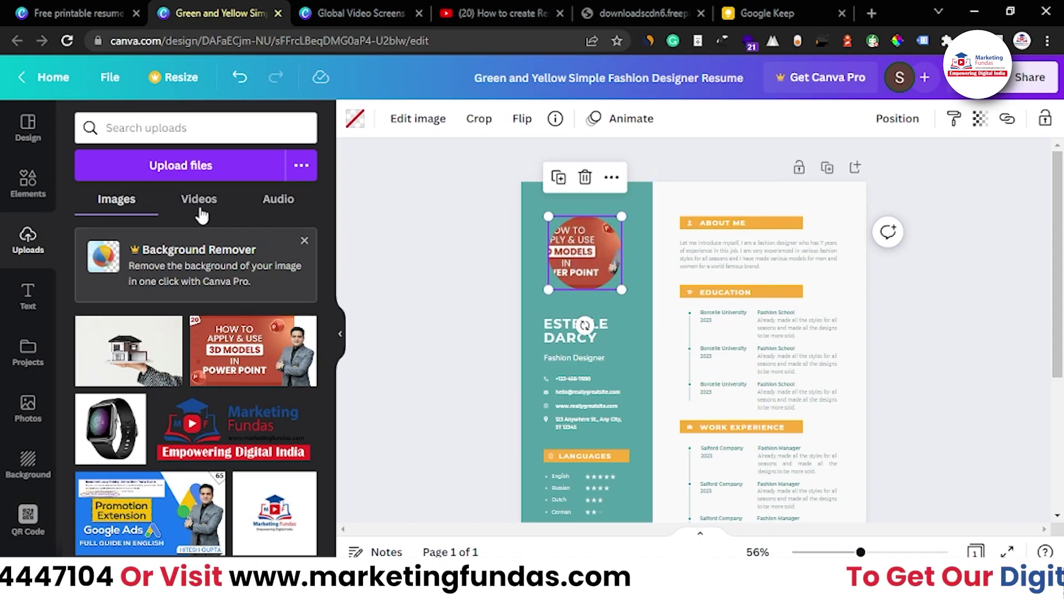
pyautogui.doubleClick(576, 261)
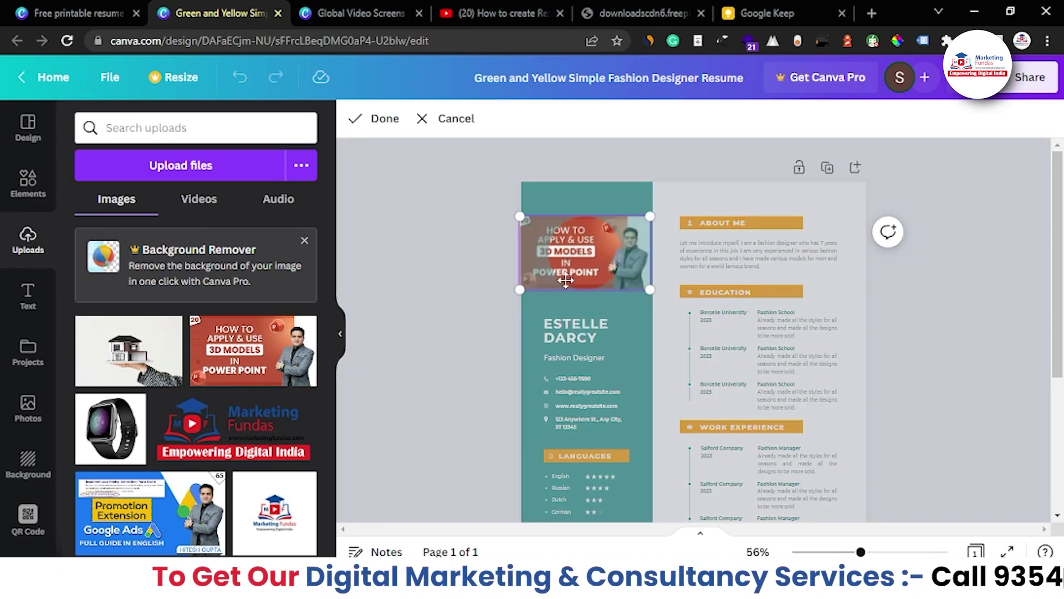
pyautogui.moveTo(520, 287); pyautogui.dragTo(456, 319)
pyautogui.click(443, 125)
pyautogui.click(481, 124)
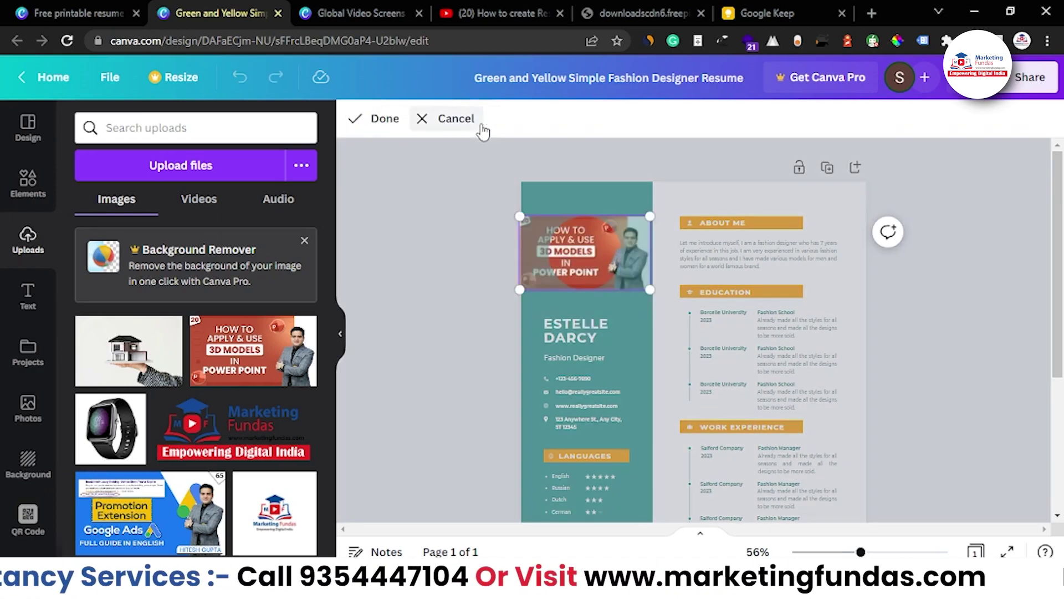
pyautogui.moveTo(521, 291); pyautogui.dragTo(411, 340)
pyautogui.moveTo(499, 319); pyautogui.dragTo(475, 305)
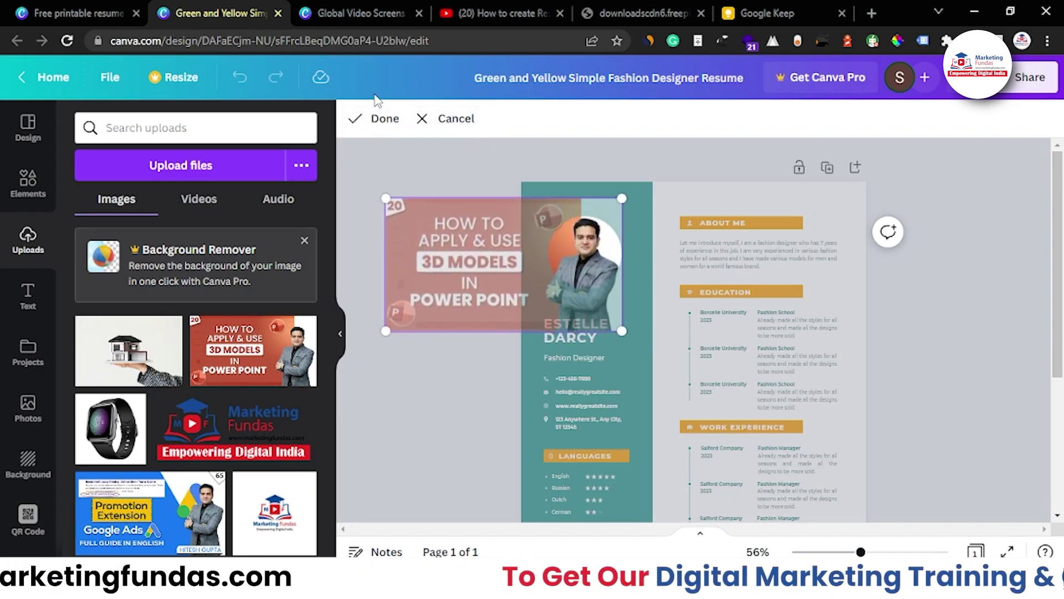
pyautogui.click(381, 118)
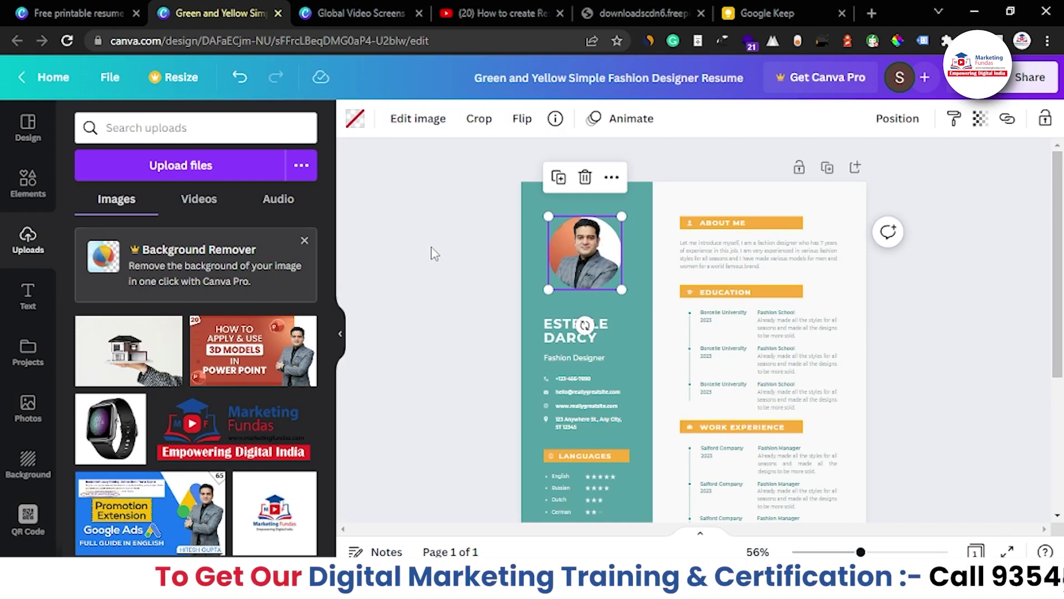
pyautogui.scroll(-3, 492, 292)
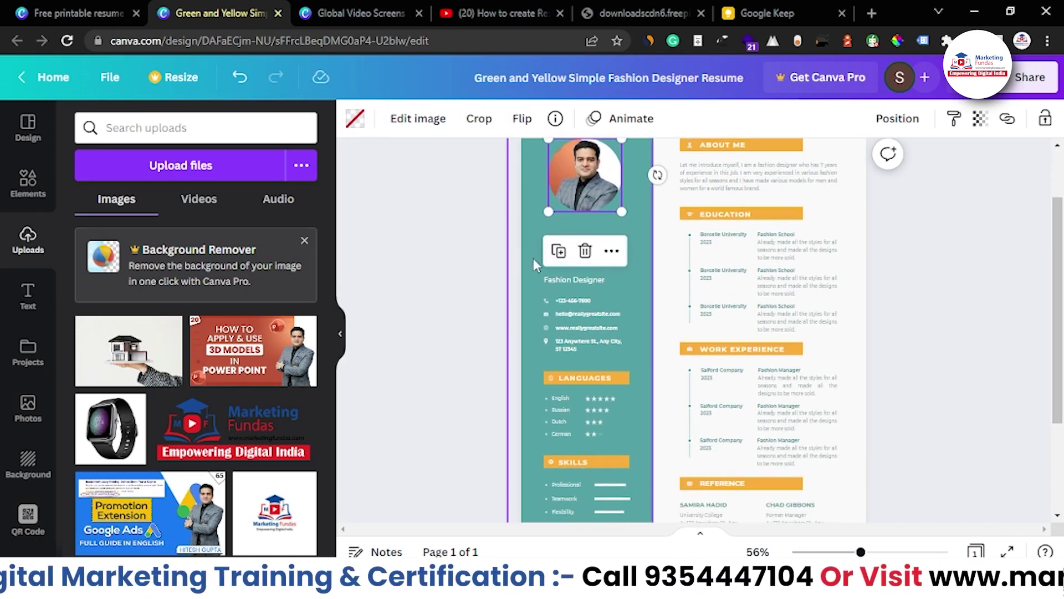
# Replace the sample name with the owner's full name, widened to one line under the photo
pyautogui.doubleClick(547, 254)
pyautogui.press('BackSpace')
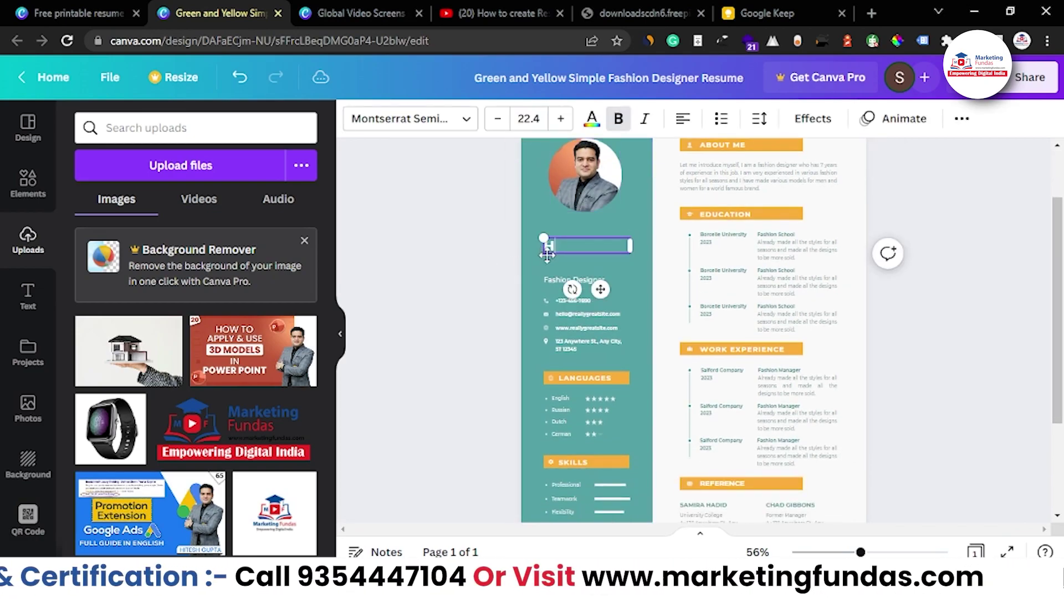
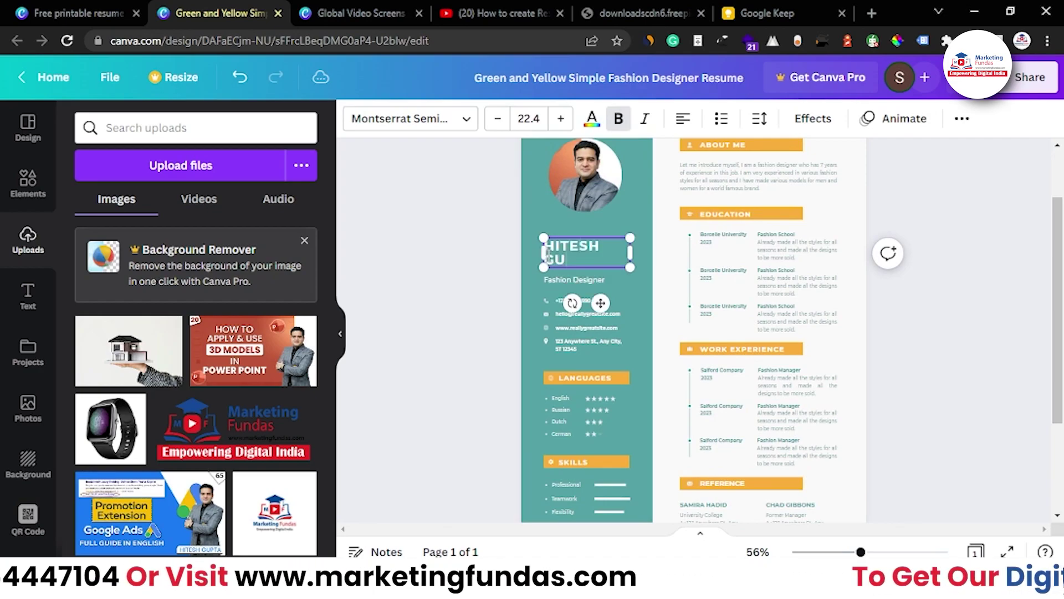
pyautogui.click(509, 309)
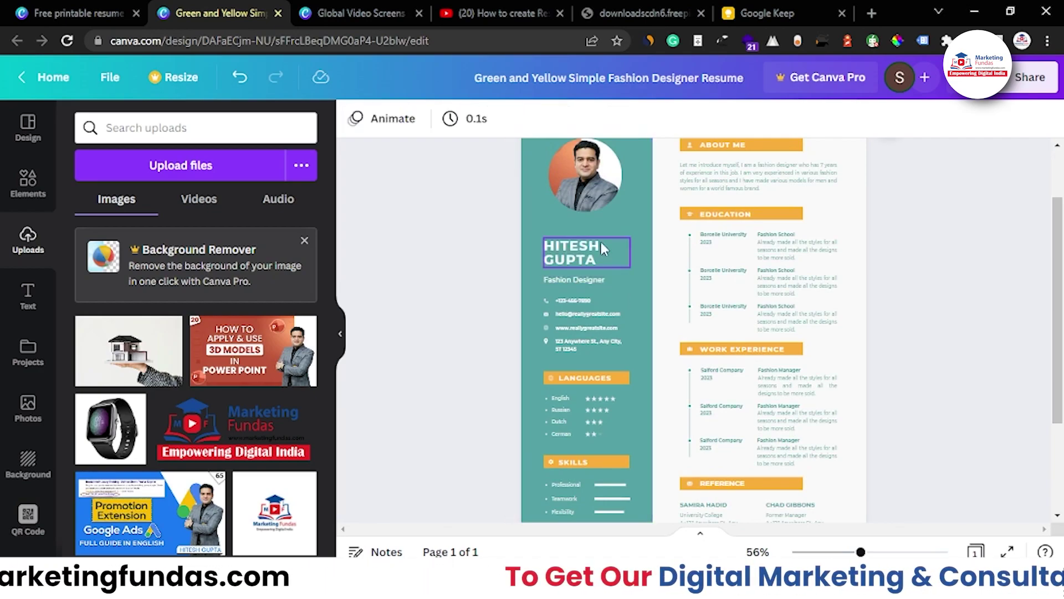
pyautogui.click(601, 244)
pyautogui.moveTo(630, 252); pyautogui.dragTo(673, 250)
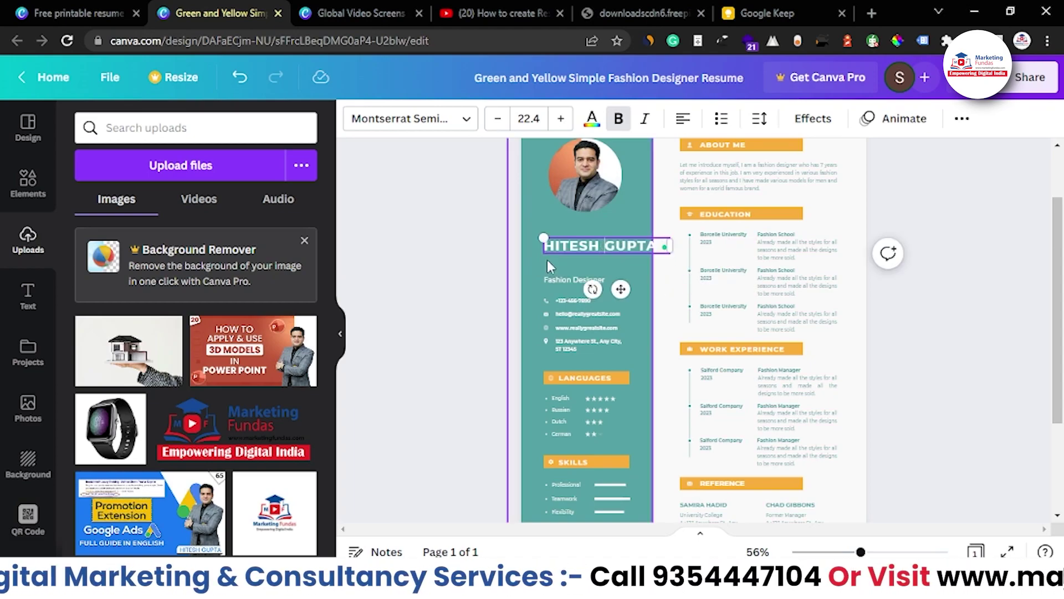
pyautogui.moveTo(611, 238); pyautogui.dragTo(596, 253)
pyautogui.click(518, 291)
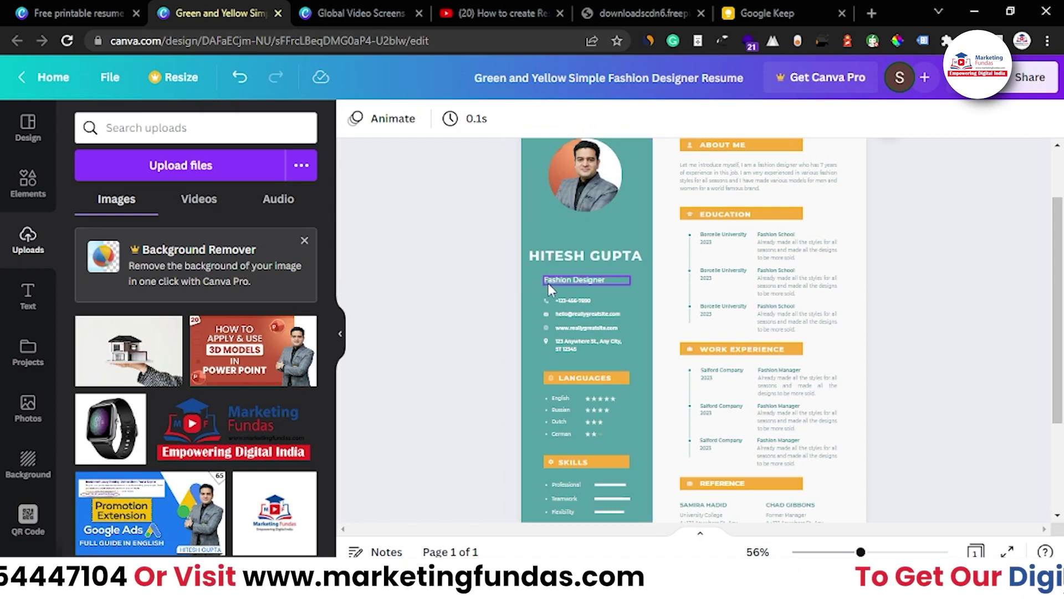
# Change the job title from Fashion Designer to Digital Marketing
pyautogui.doubleClick(548, 282)
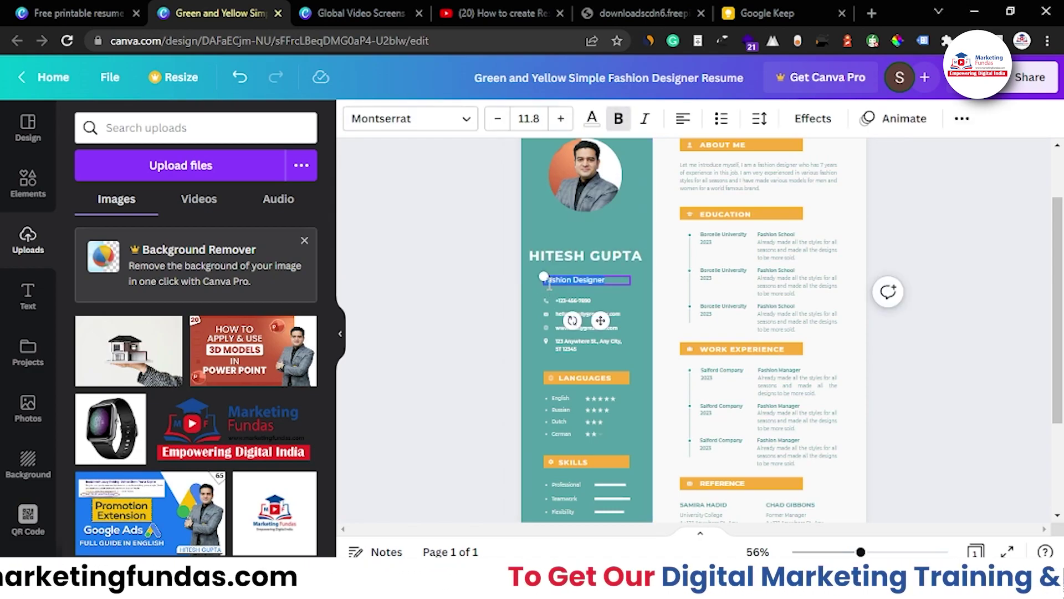
pyautogui.press('BackSpace')
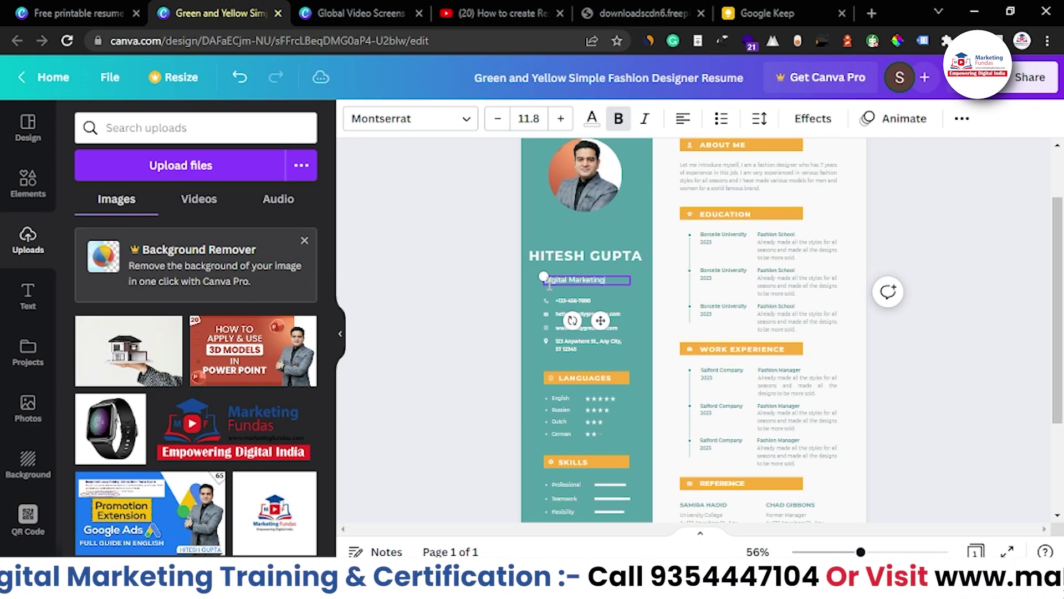
pyautogui.click(472, 290)
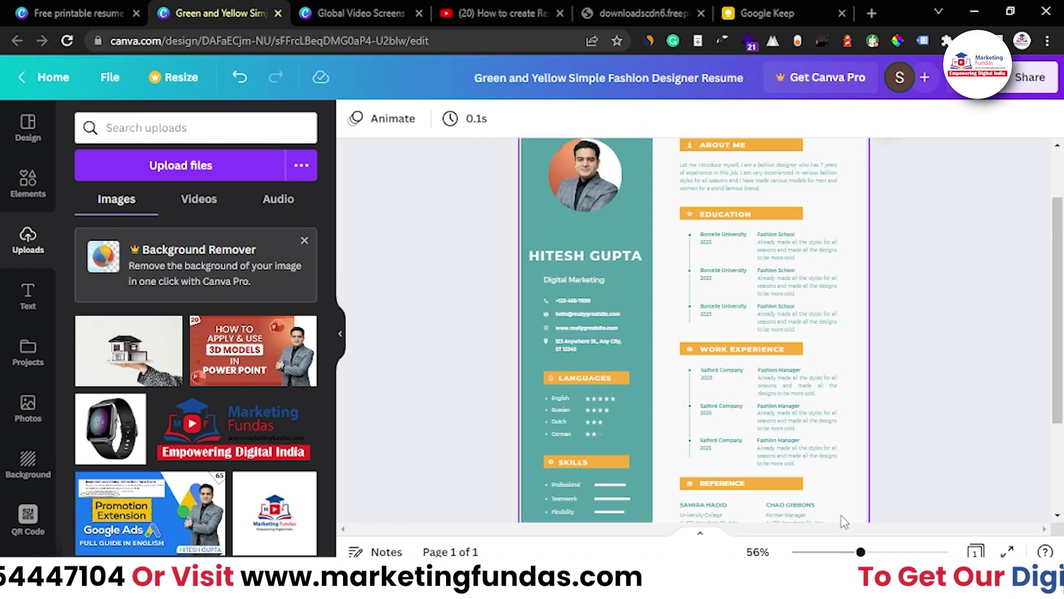
# Zoom in and rename the first skill from Professional to Google Ads
pyautogui.moveTo(861, 551); pyautogui.dragTo(875, 552)
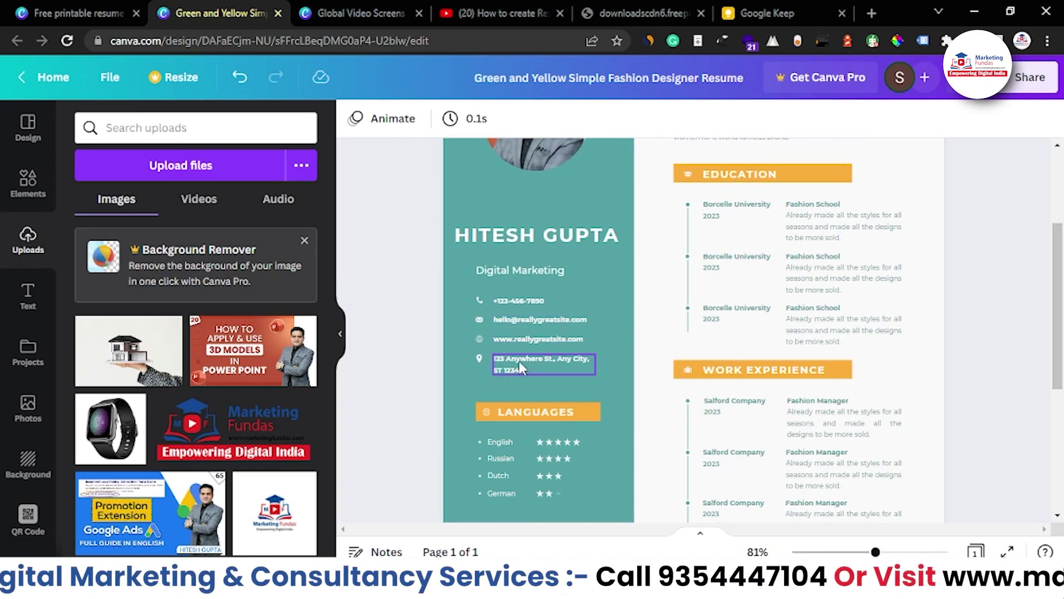
pyautogui.scroll(-2, 521, 370)
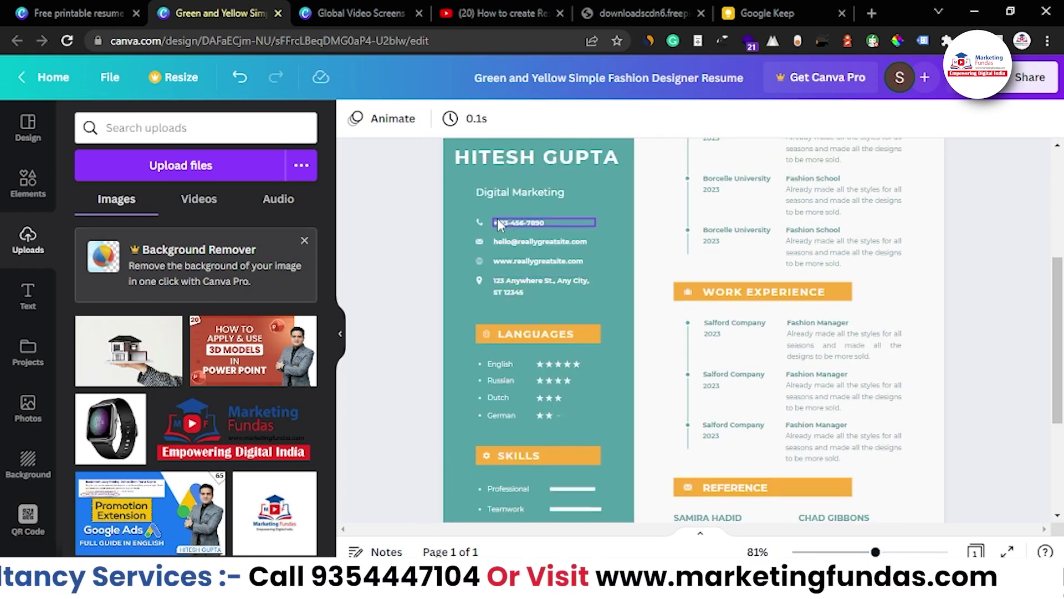
pyautogui.scroll(-1, 488, 325)
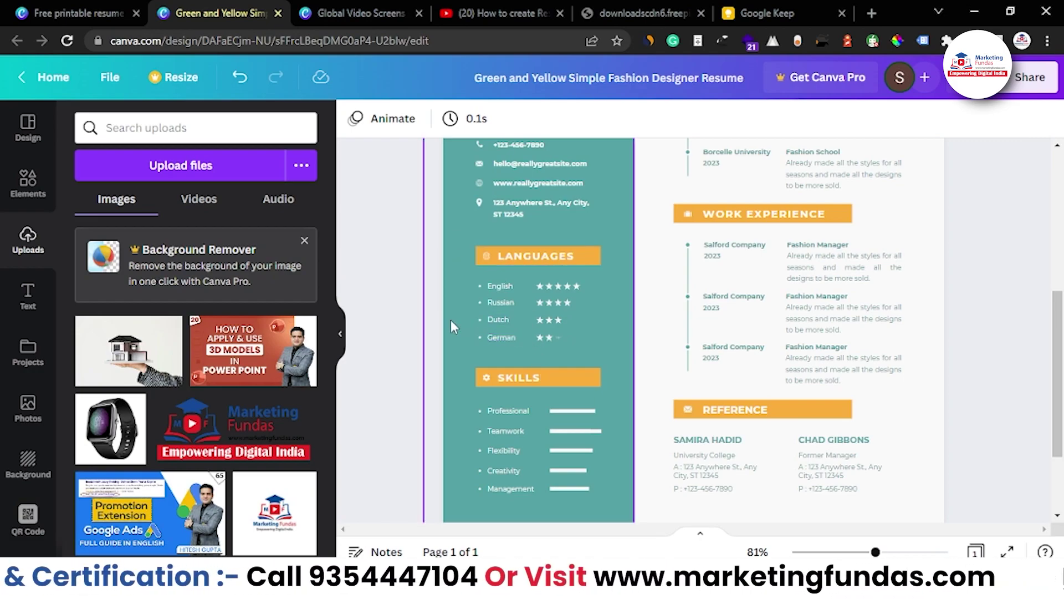
pyautogui.scroll(-3, 526, 418)
pyautogui.click(502, 293)
pyautogui.doubleClick(519, 292)
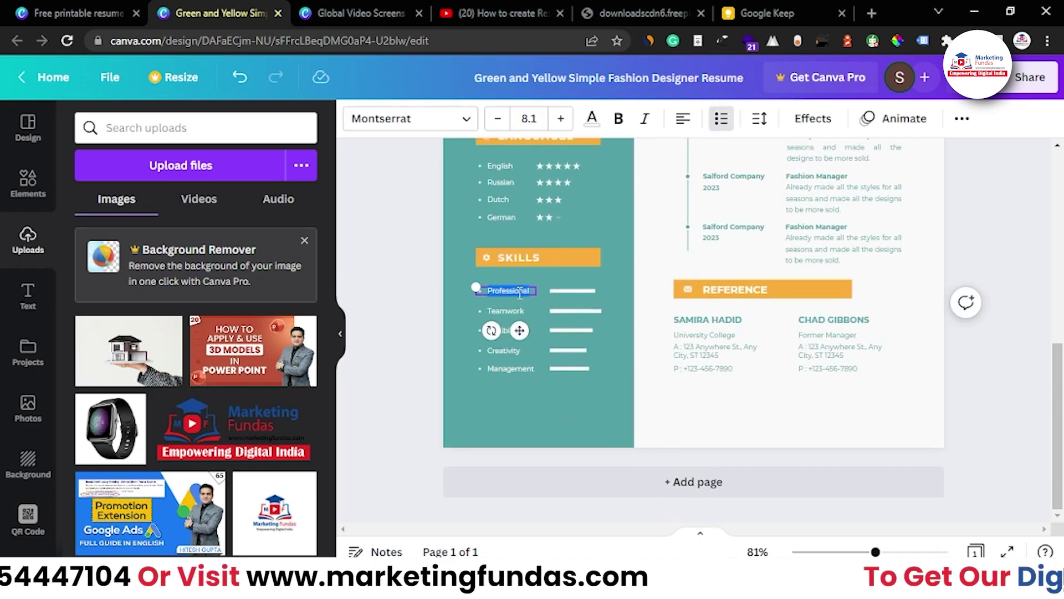
pyautogui.write('C')
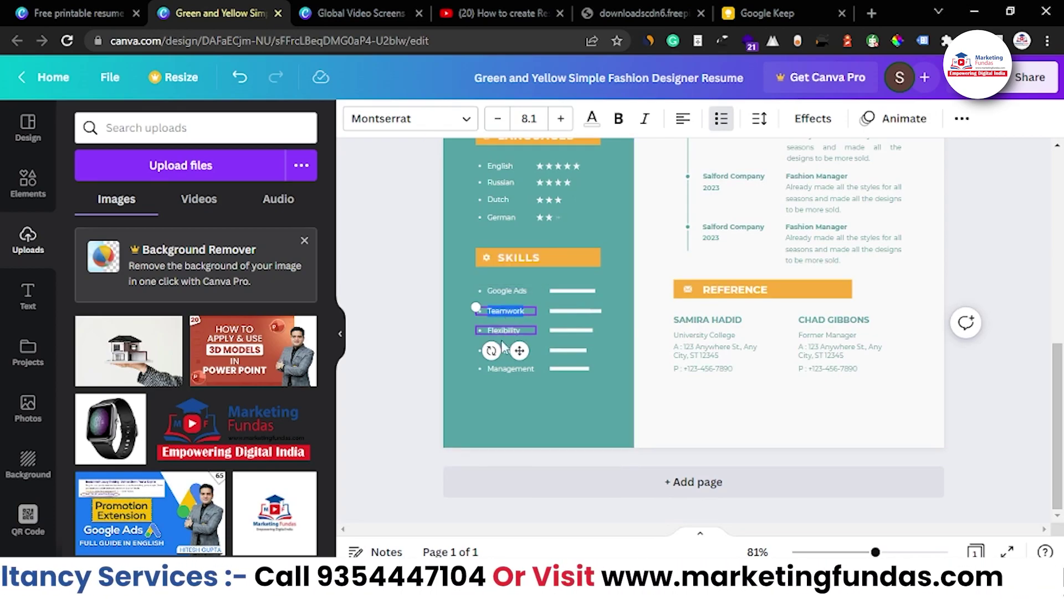
pyautogui.click(466, 378)
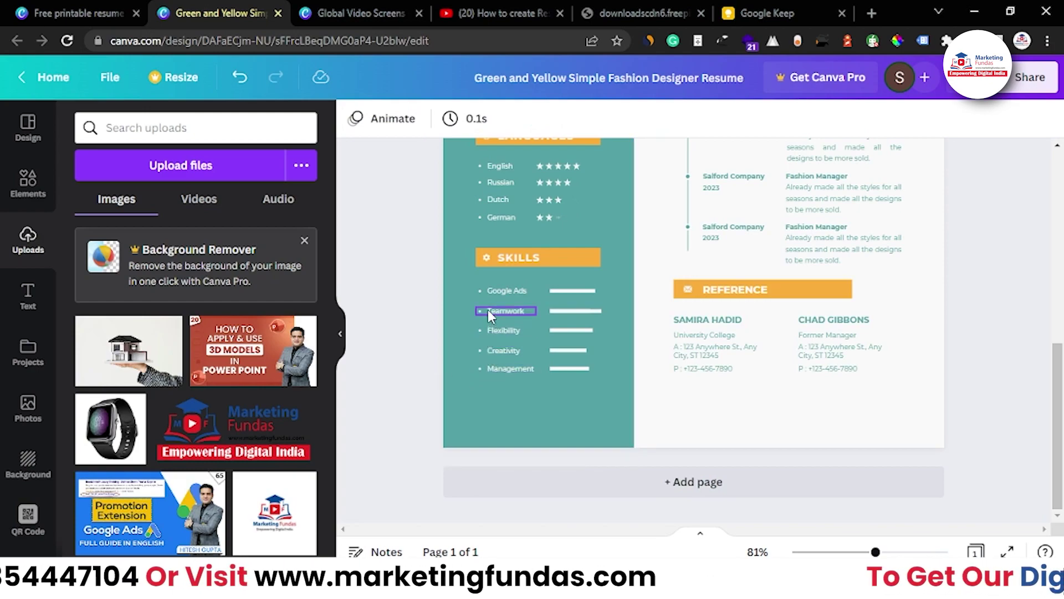
# Set the Google Ads progress bar to 85 percent with a line weight of 8
pyautogui.click(510, 291)
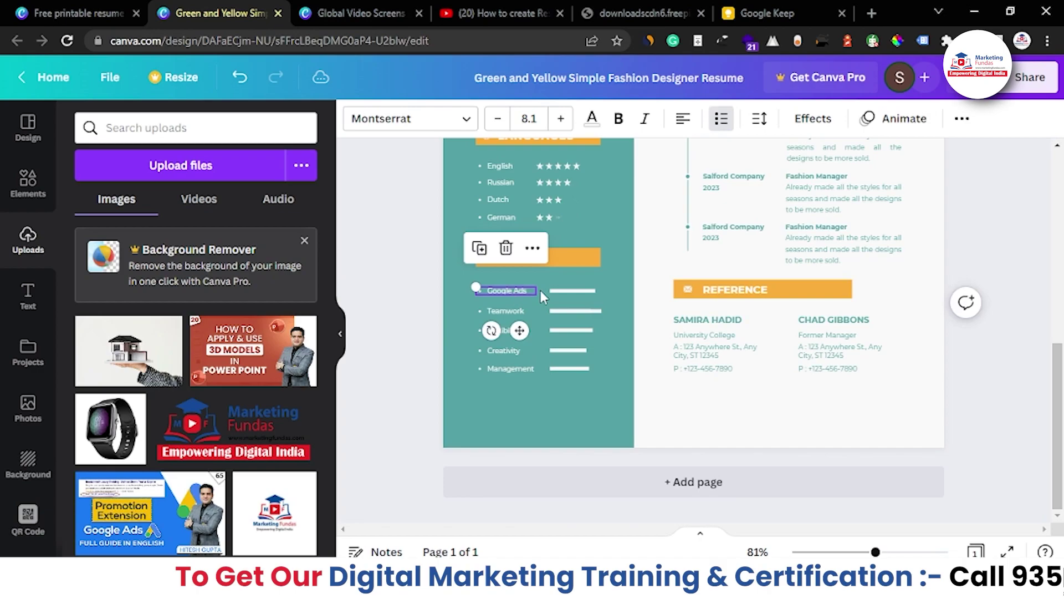
pyautogui.click(575, 291)
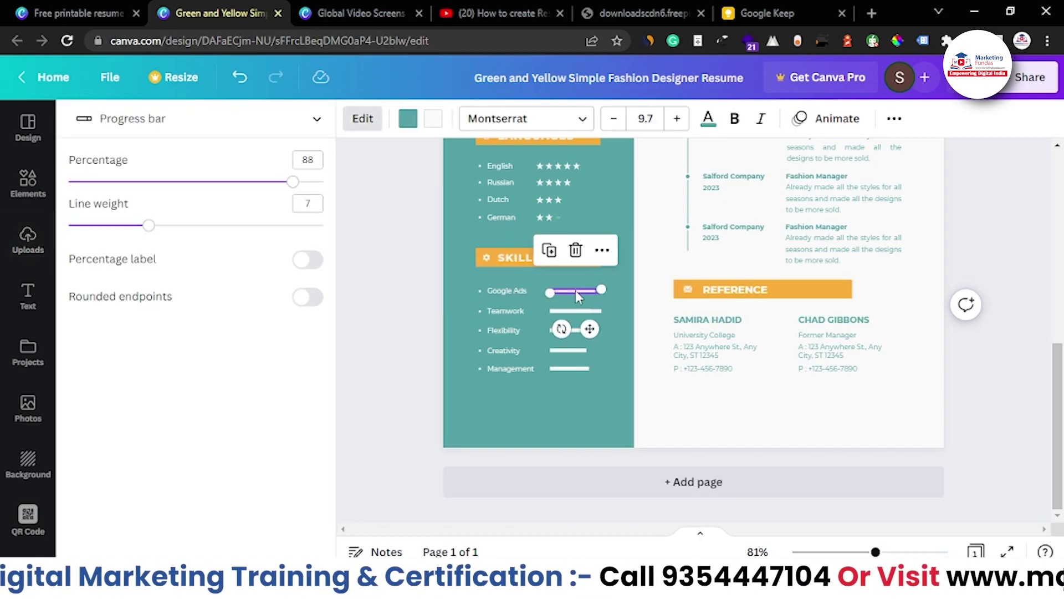
pyautogui.moveTo(285, 185)
pyautogui.mouseDown()
pyautogui.moveTo(192, 183)
pyautogui.moveTo(285, 183)
pyautogui.mouseUp()
pyautogui.moveTo(149, 225)
pyautogui.mouseDown()
pyautogui.moveTo(194, 233)
pyautogui.moveTo(157, 227)
pyautogui.moveTo(176, 228)
pyautogui.moveTo(167, 224)
pyautogui.mouseUp()
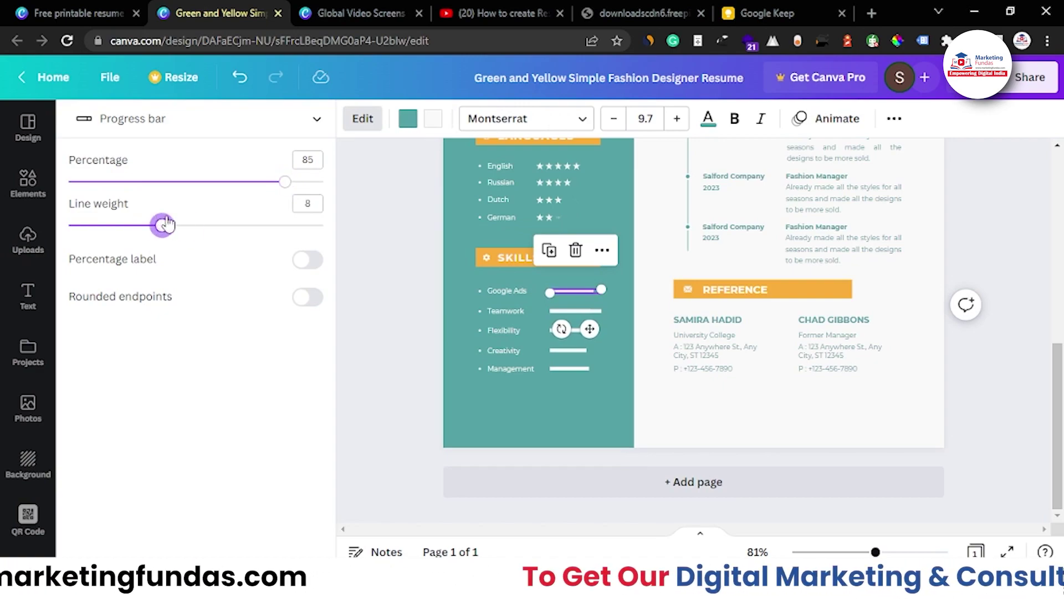
pyautogui.scroll(3, 367, 300)
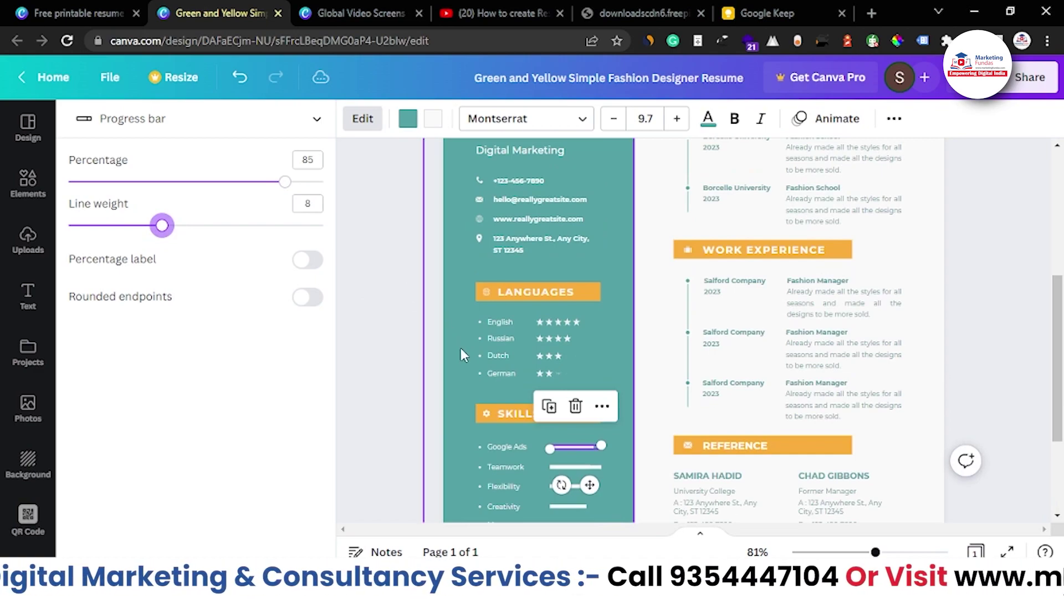
pyautogui.scroll(3, 461, 348)
pyautogui.scroll(3, 467, 346)
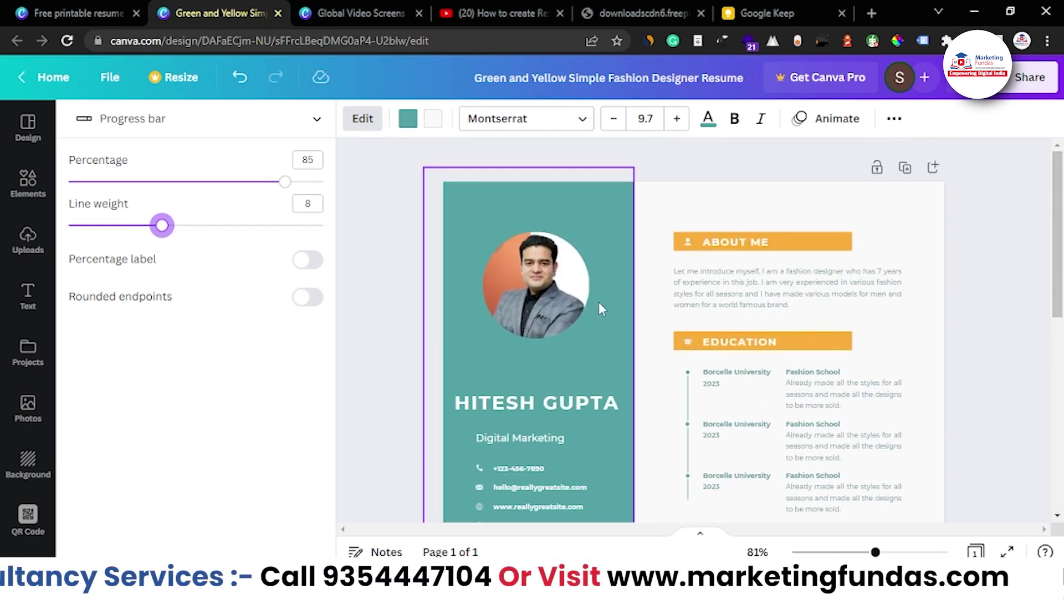
# Recolour the ABOUT ME heading dark charcoal using the text colour swatches
pyautogui.scroll(-2, 651, 290)
pyautogui.click(754, 163)
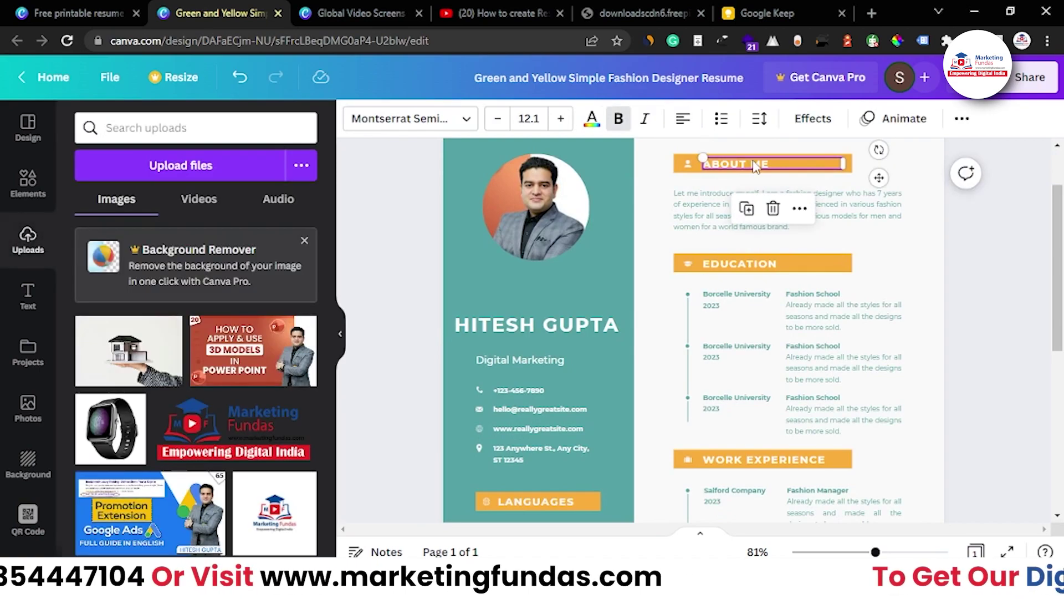
pyautogui.click(592, 115)
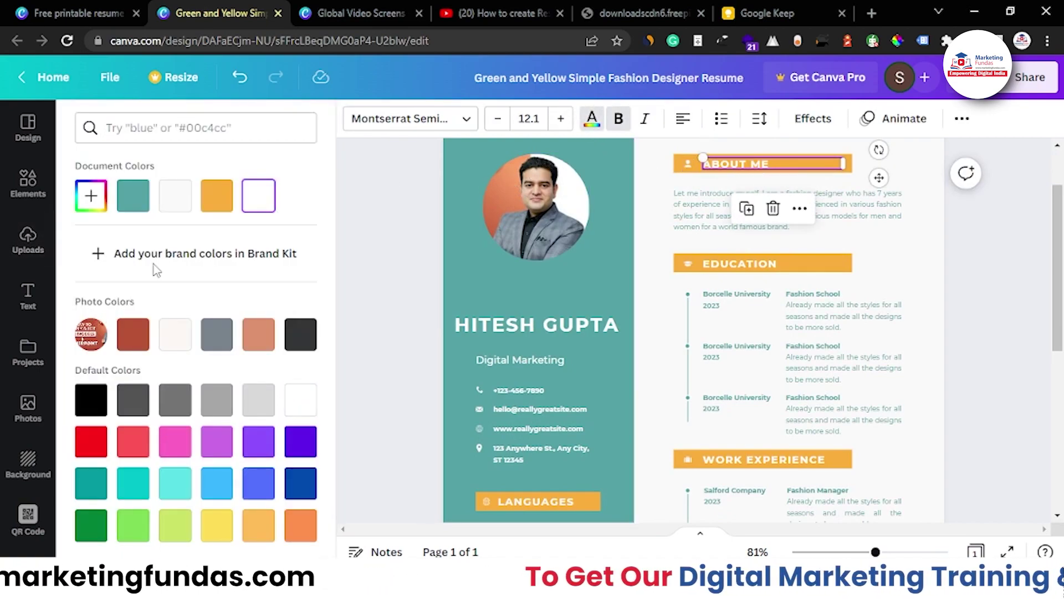
pyautogui.click(91, 441)
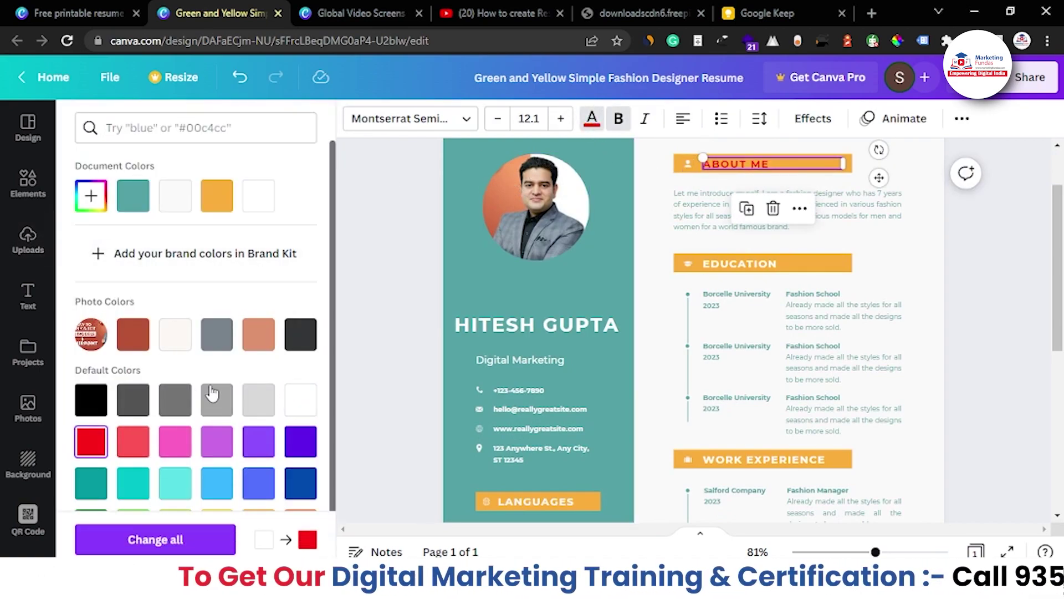
pyautogui.click(288, 398)
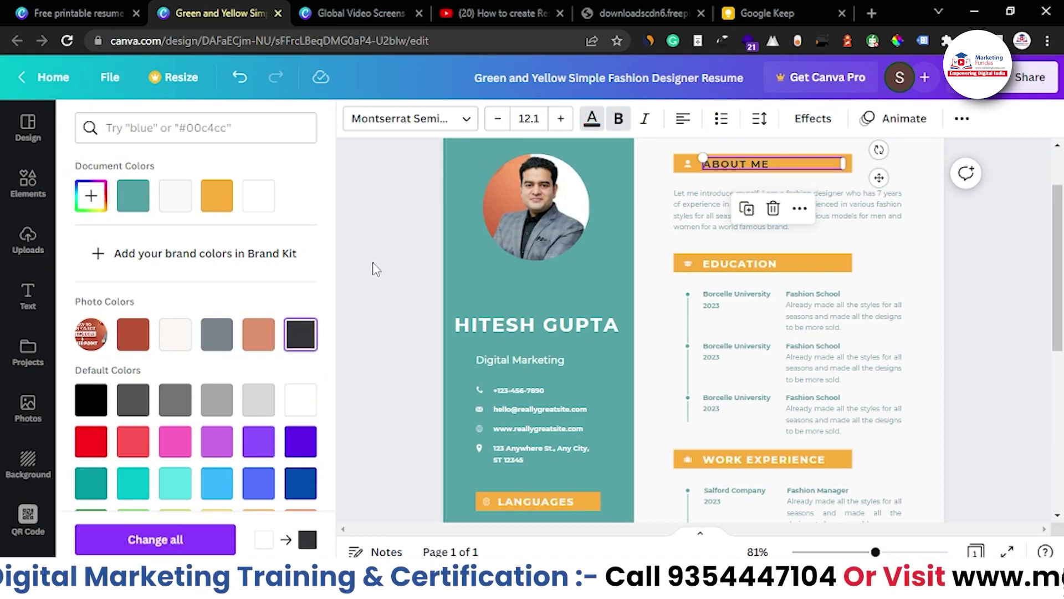
pyautogui.click(375, 269)
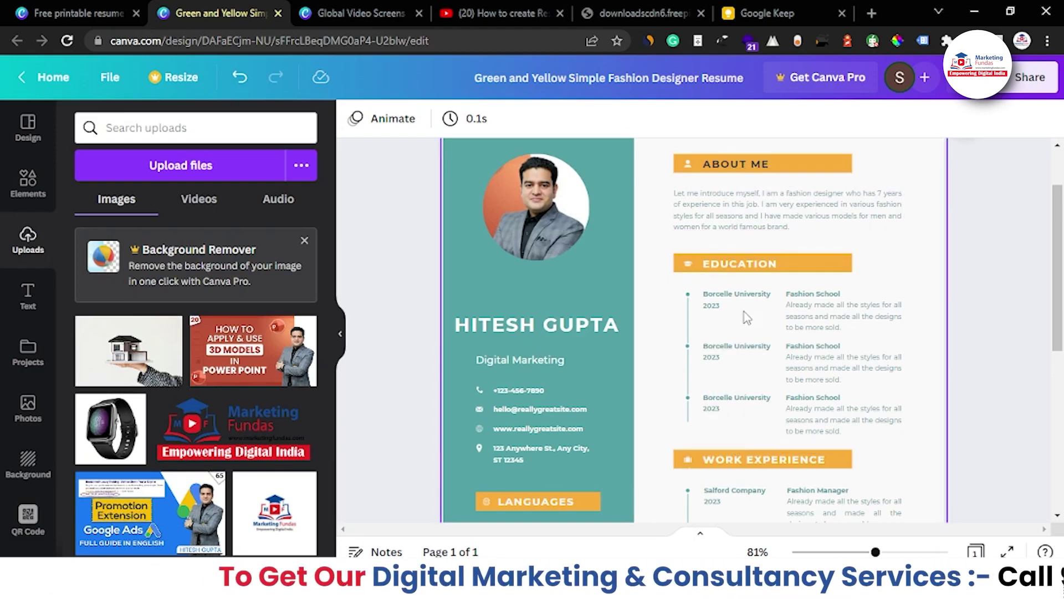
# Make the EDUCATION heading dark charcoal too, then deselect
pyautogui.click(747, 279)
pyautogui.click(591, 118)
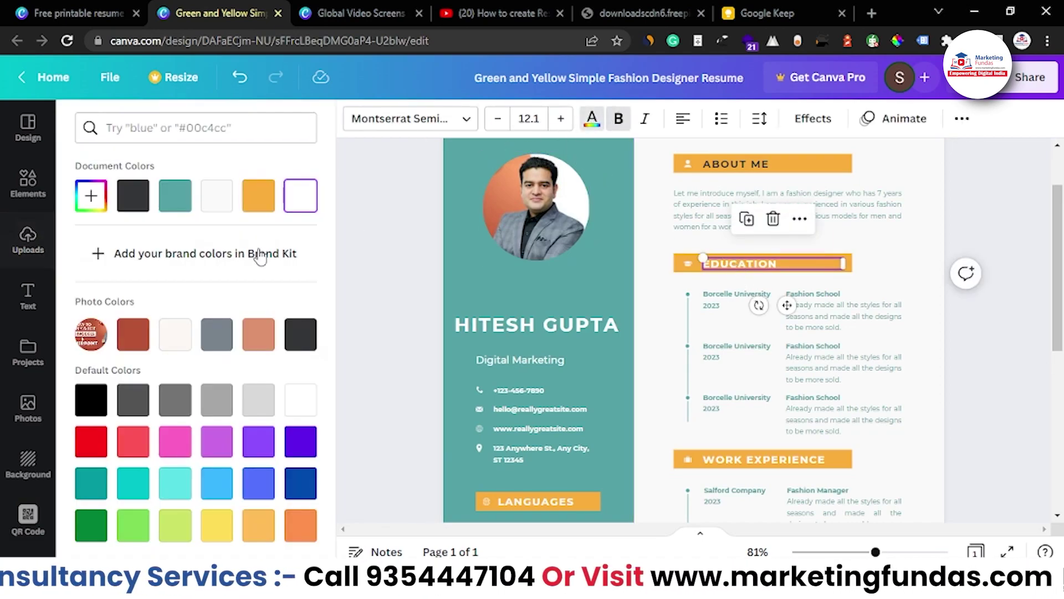
pyautogui.click(300, 334)
pyautogui.click(728, 459)
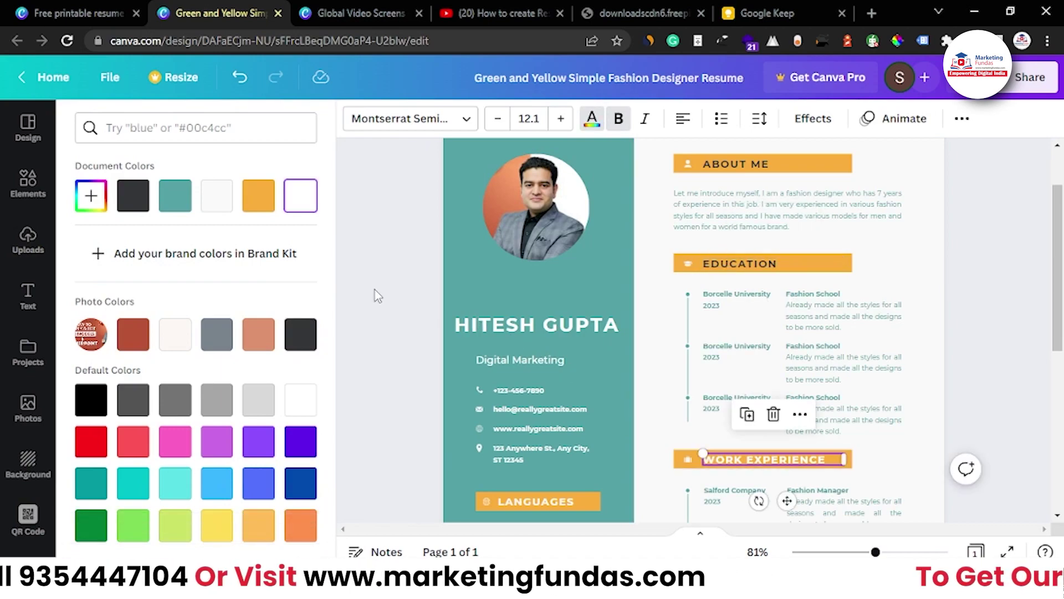
pyautogui.press('Escape')
pyautogui.click(366, 310)
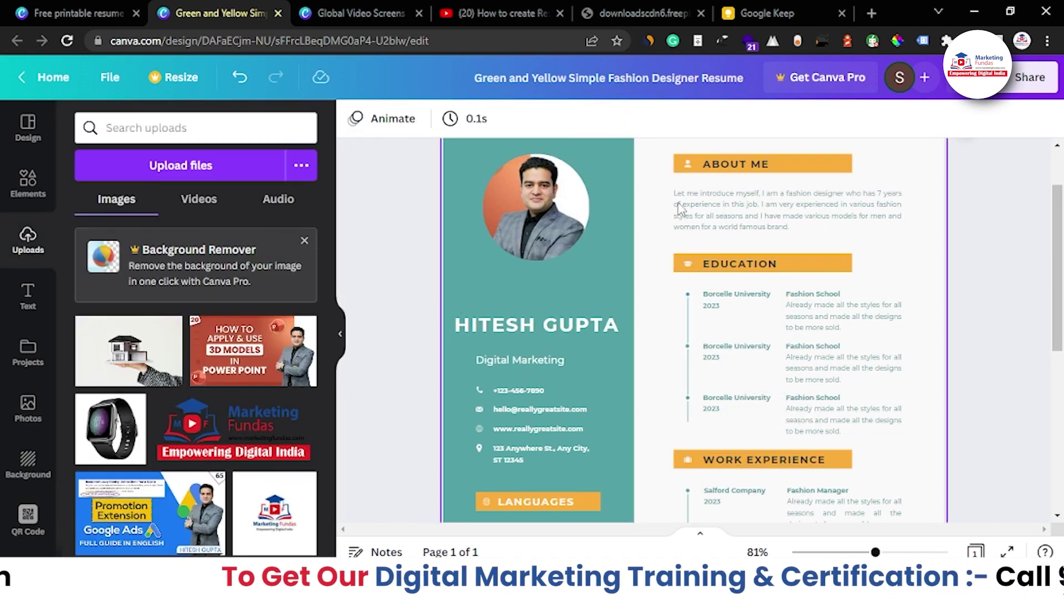
# Replace the About Me paragraph with 'I am a digital marketing and I run ads on Google', then zoom out to 45%
pyautogui.doubleClick(741, 223)
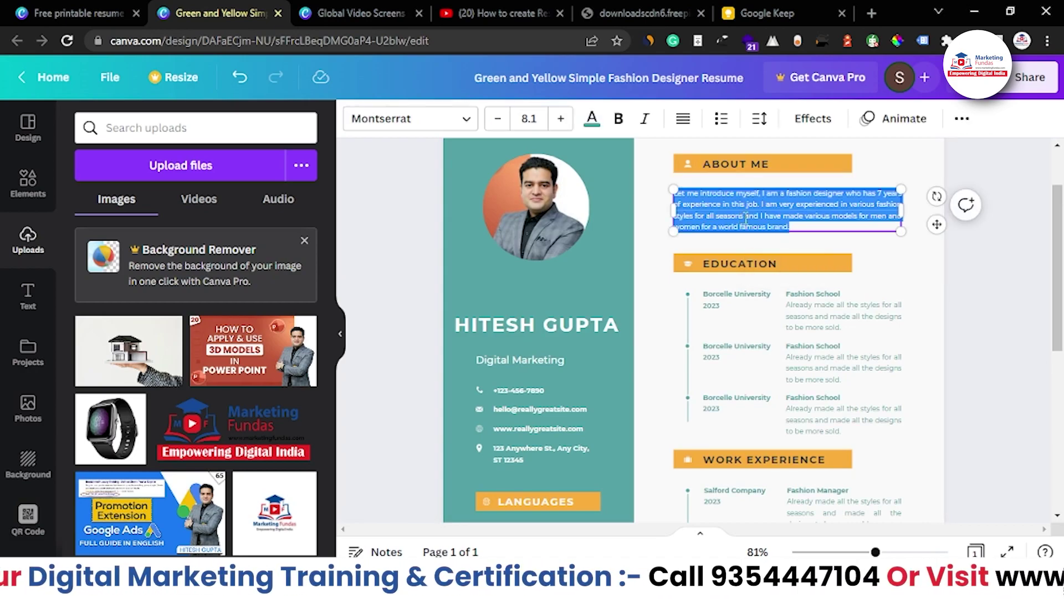
pyautogui.press('BackSpace')
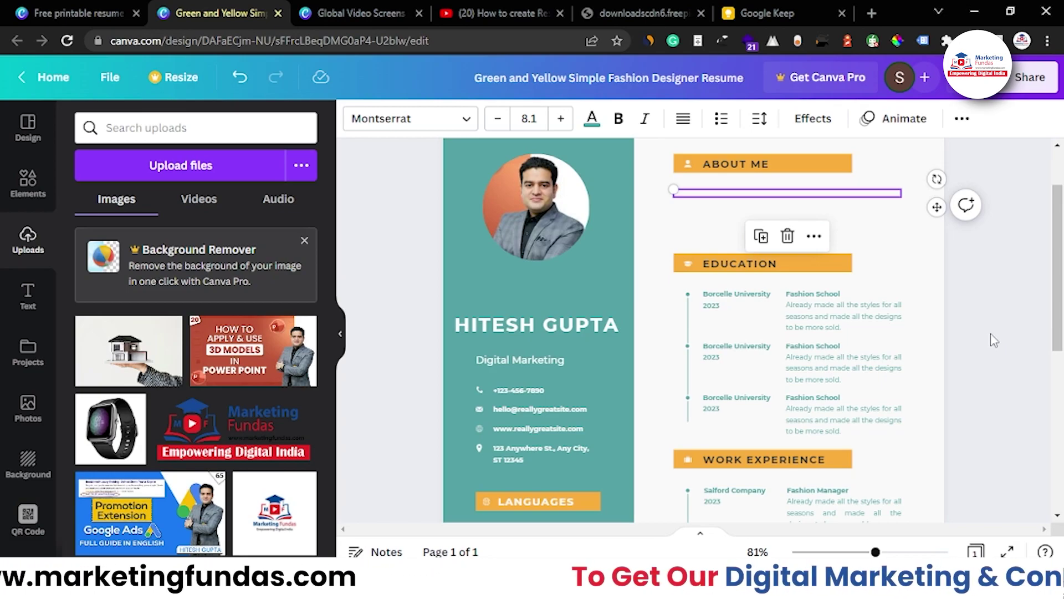
pyautogui.click(719, 192)
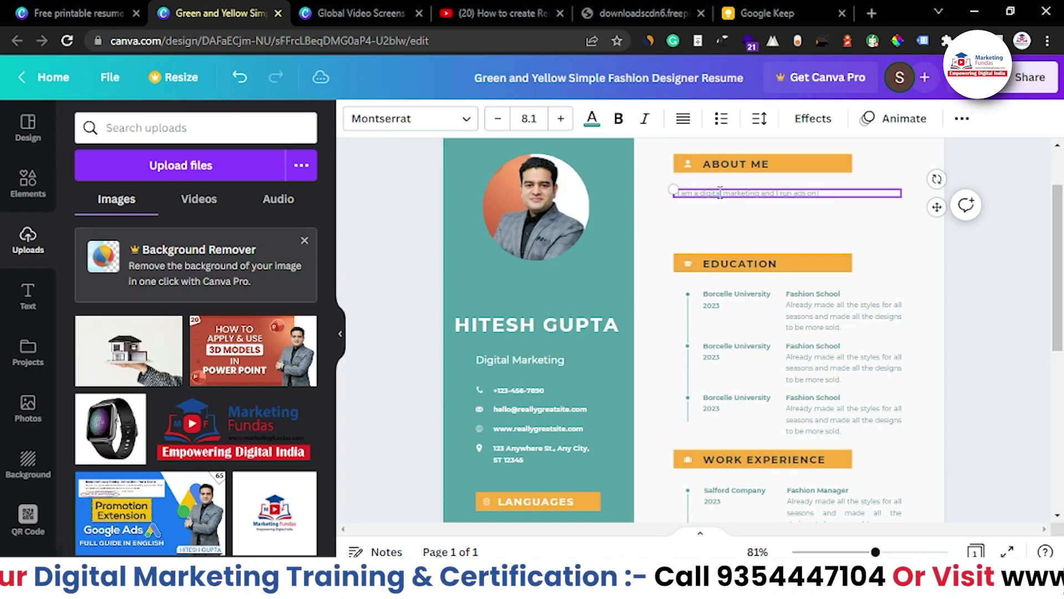
pyautogui.scroll(3, 776, 493)
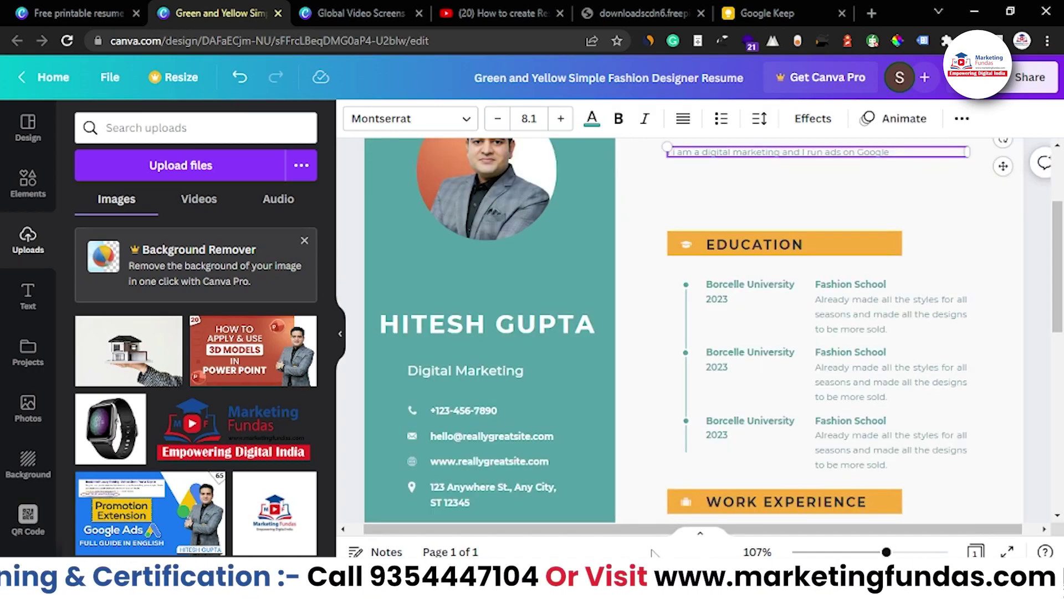
pyautogui.click(340, 334)
pyautogui.moveTo(888, 551); pyautogui.dragTo(852, 551)
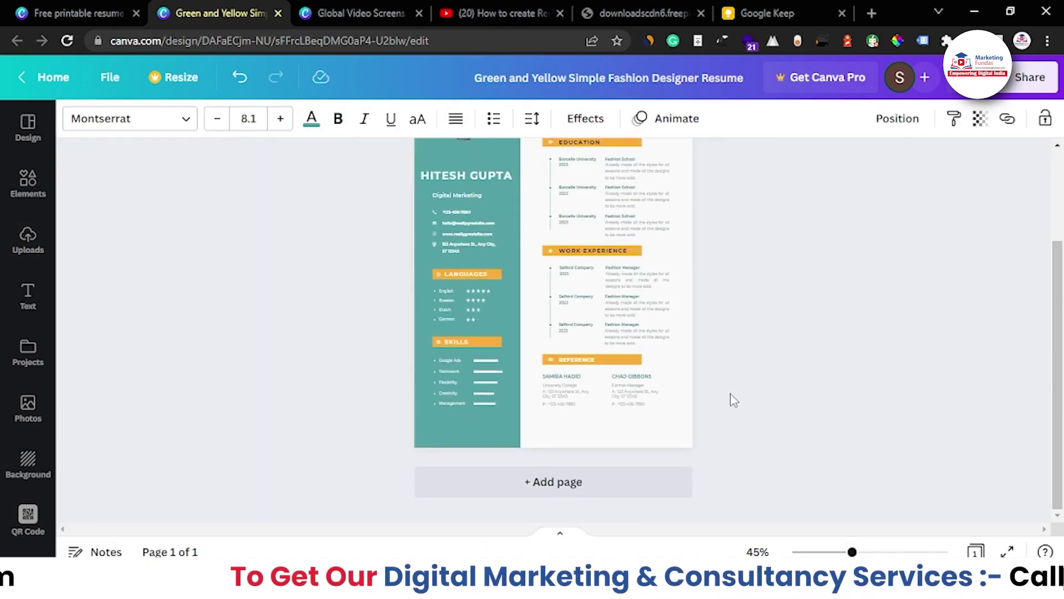
# Add a blank second page to the resume and zoom out to see both pages
pyautogui.scroll(3, 699, 376)
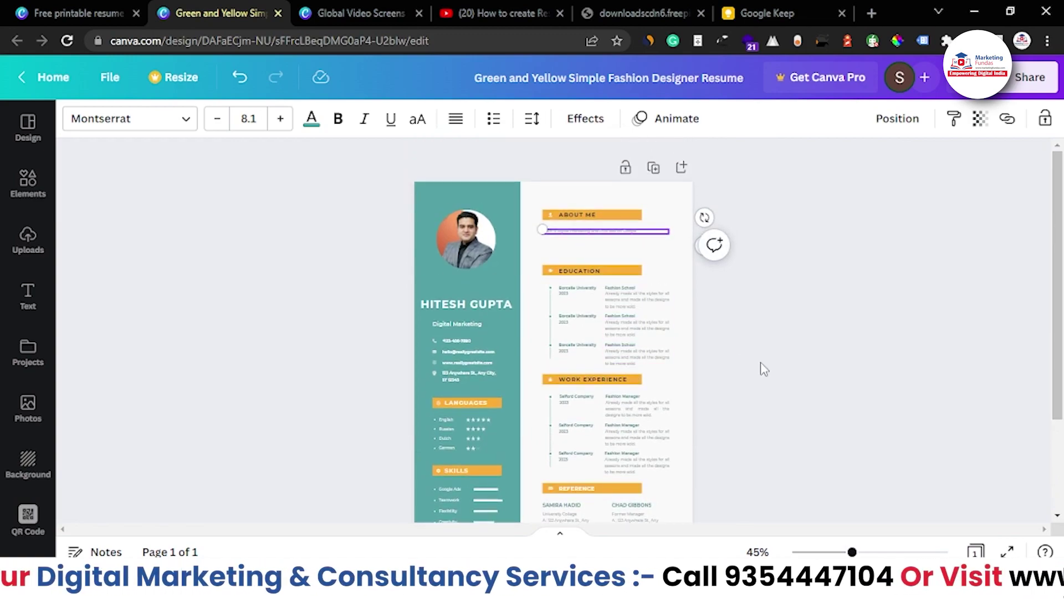
pyautogui.scroll(-3, 720, 321)
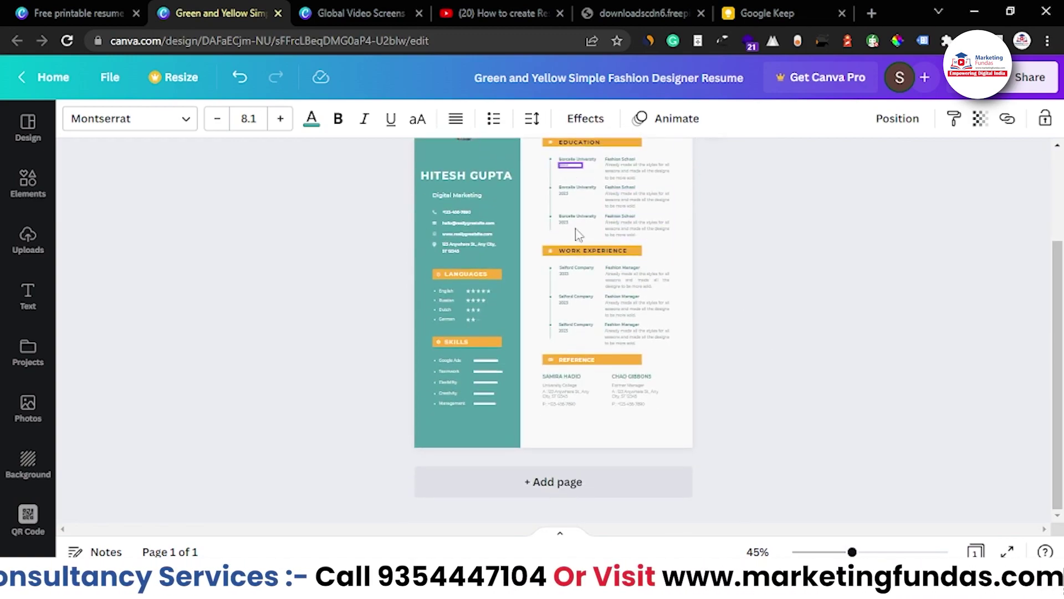
pyautogui.scroll(2, 576, 247)
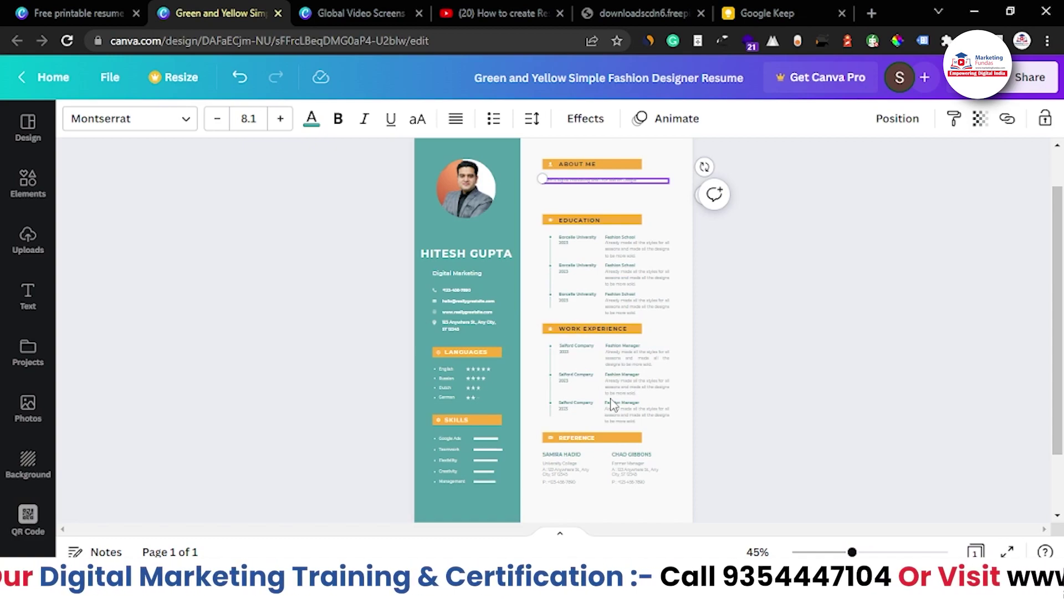
pyautogui.scroll(-2, 637, 470)
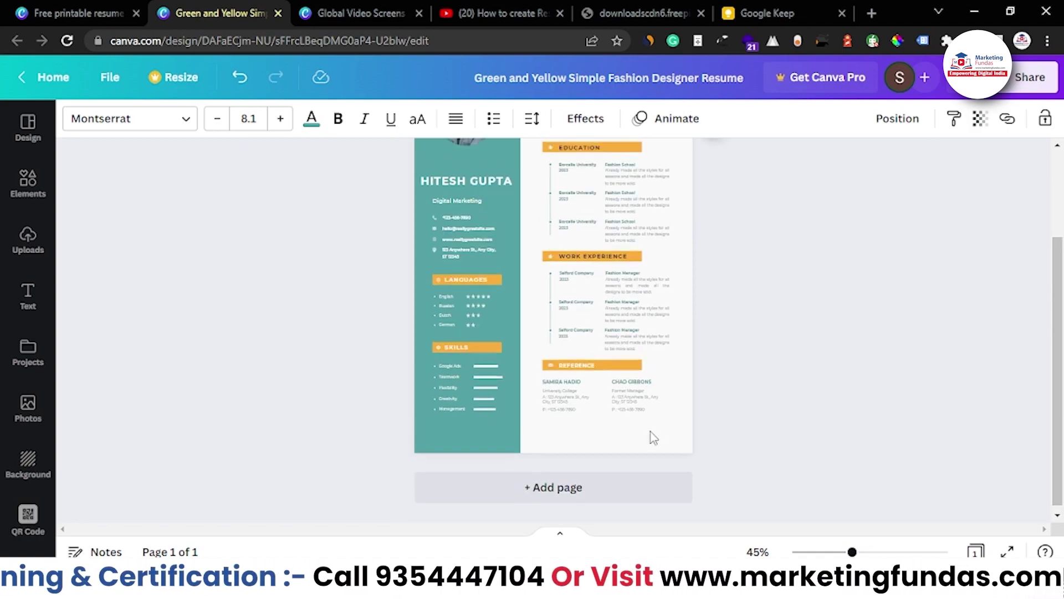
pyautogui.click(595, 495)
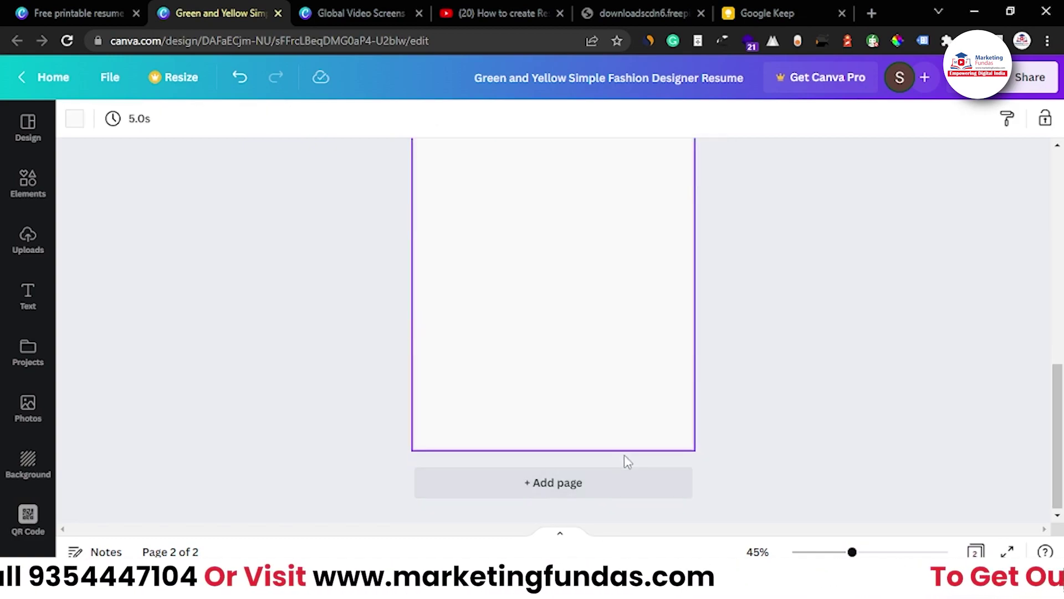
pyautogui.scroll(4, 676, 440)
pyautogui.scroll(6, 603, 454)
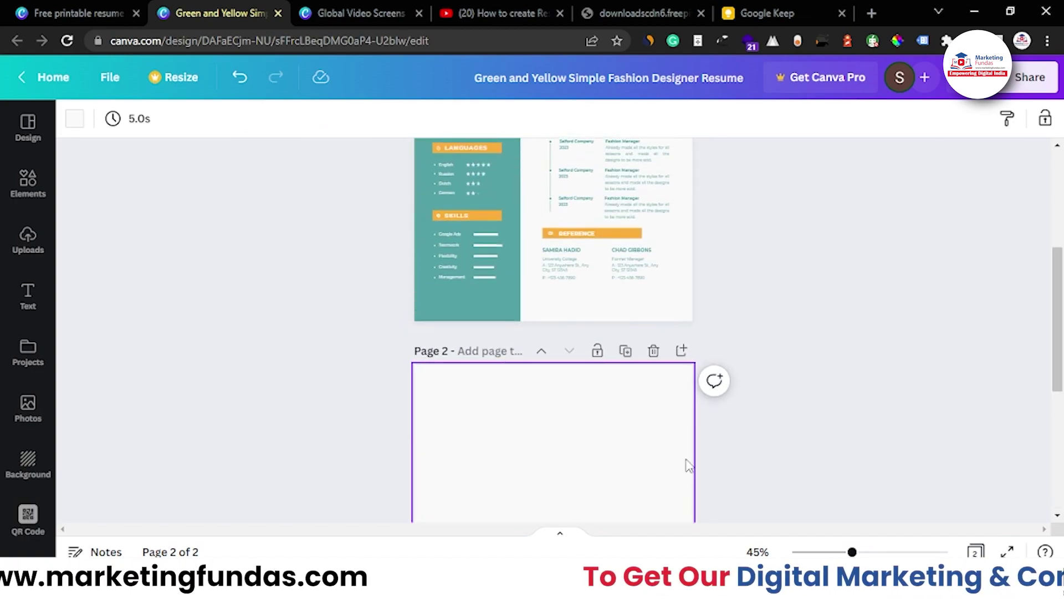
pyautogui.moveTo(858, 552); pyautogui.dragTo(837, 552)
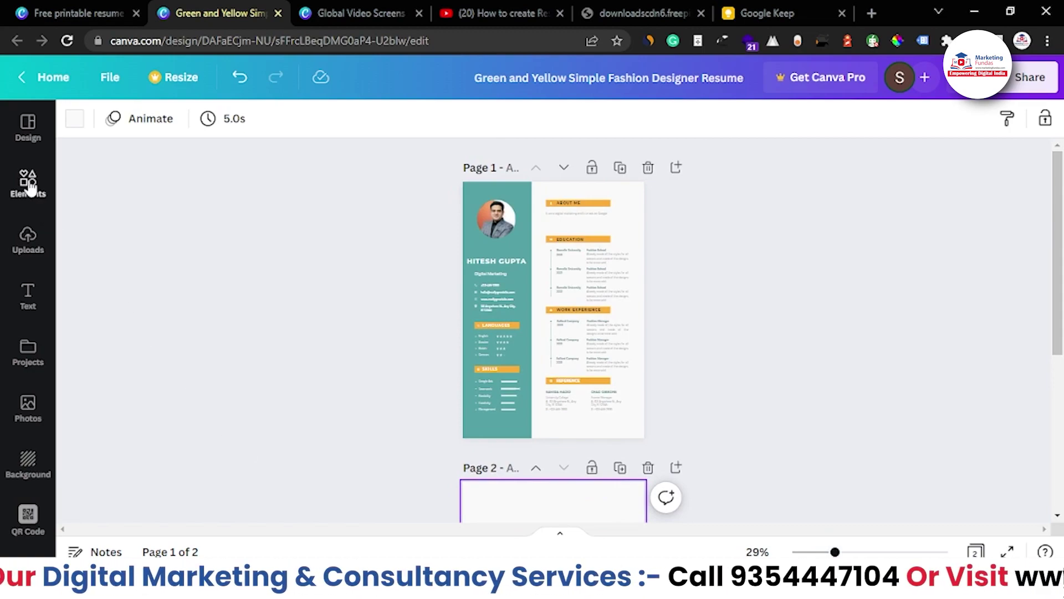
# Browse the Design tab's resume templates and view the Blue Light Blue Color Blocks Flight Attendant CV details
pyautogui.click(26, 124)
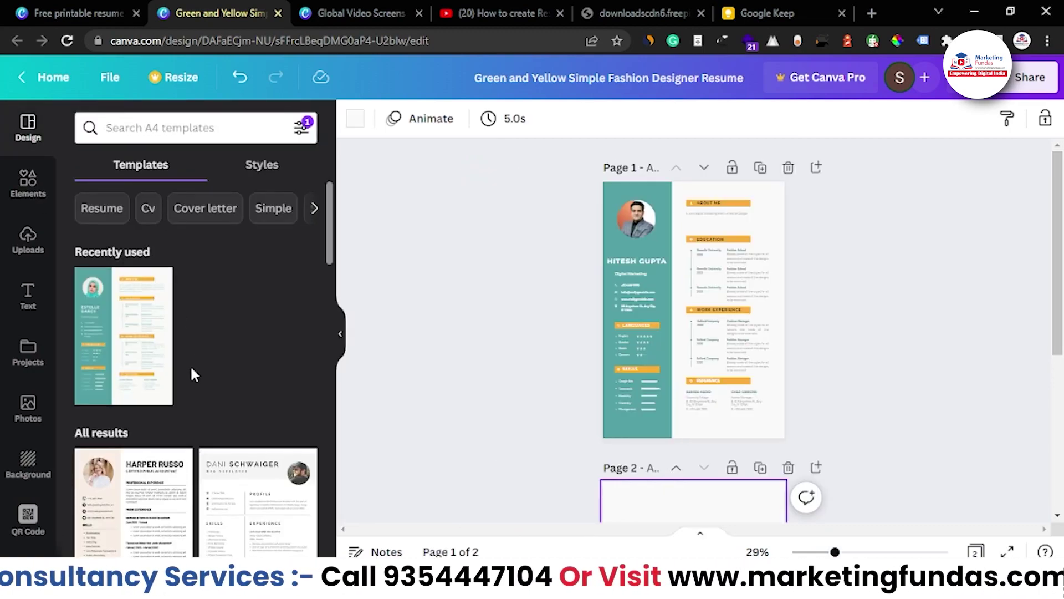
pyautogui.scroll(-10, 192, 373)
pyautogui.scroll(-3, 189, 303)
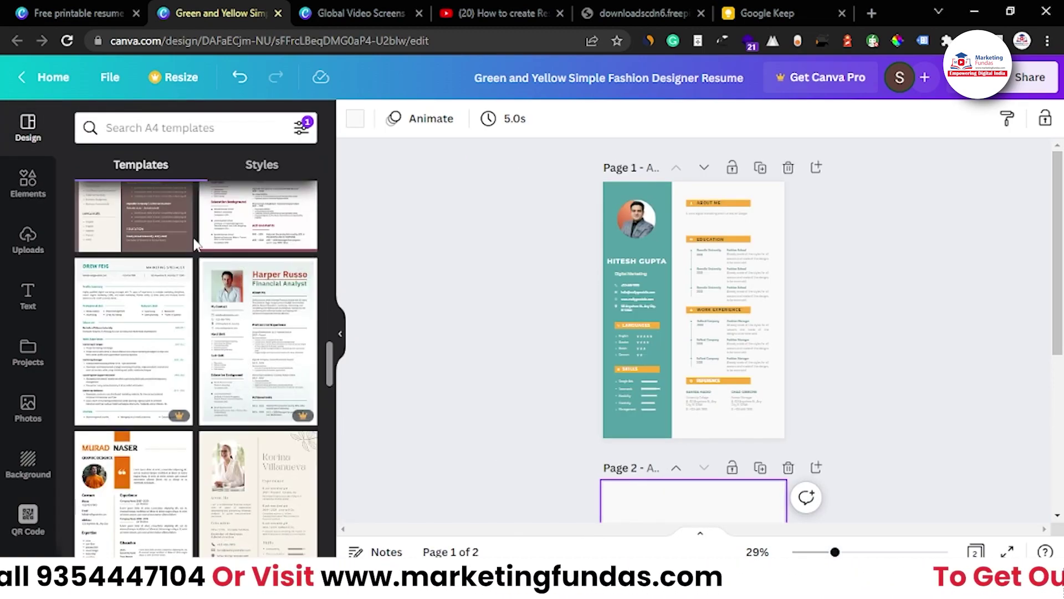
pyautogui.scroll(-5, 221, 388)
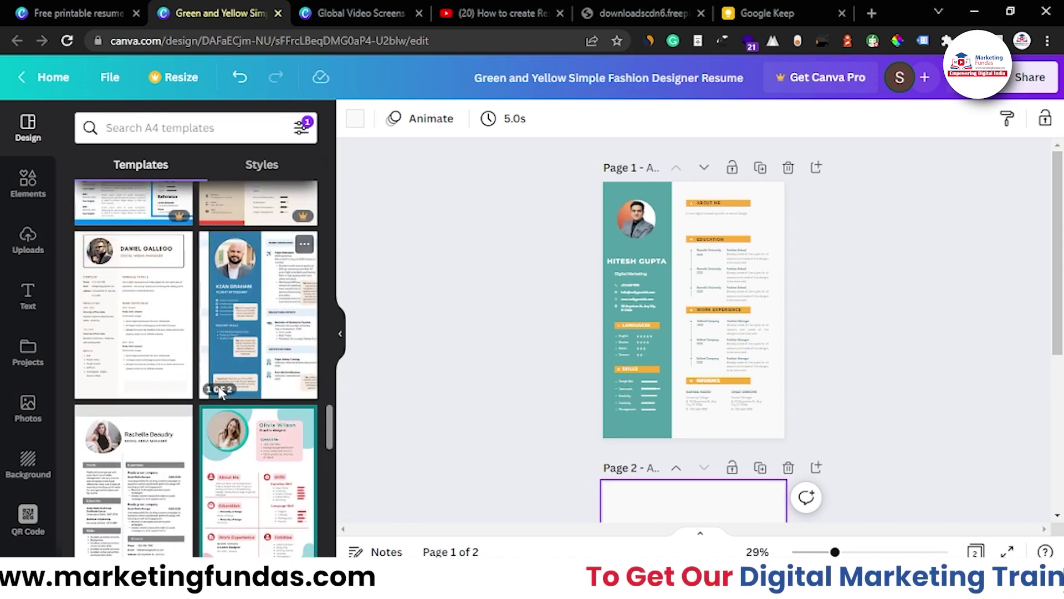
pyautogui.click(273, 367)
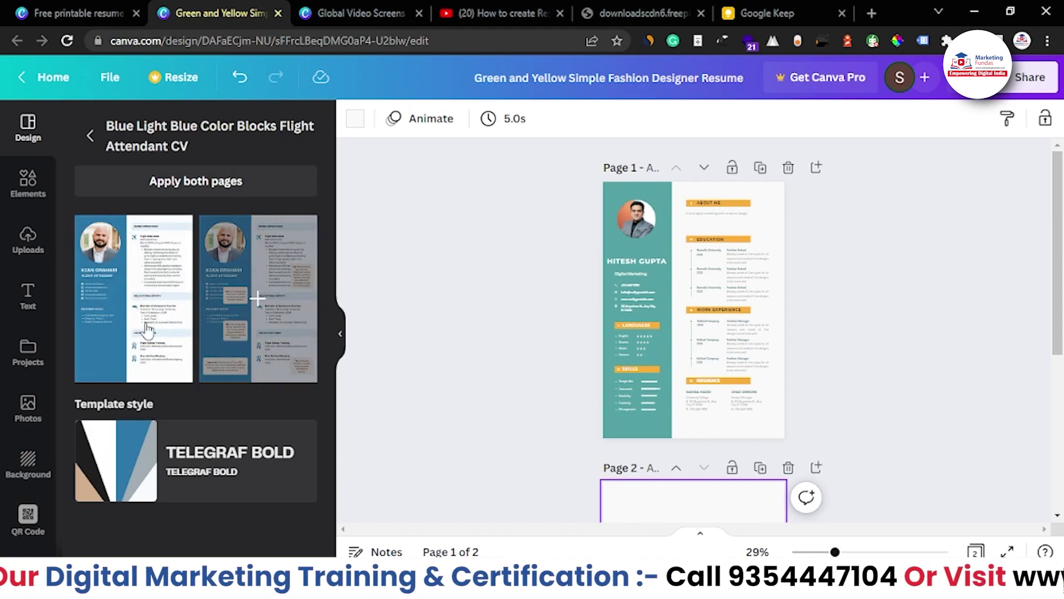
pyautogui.scroll(-2, 432, 382)
pyautogui.scroll(-4, 577, 423)
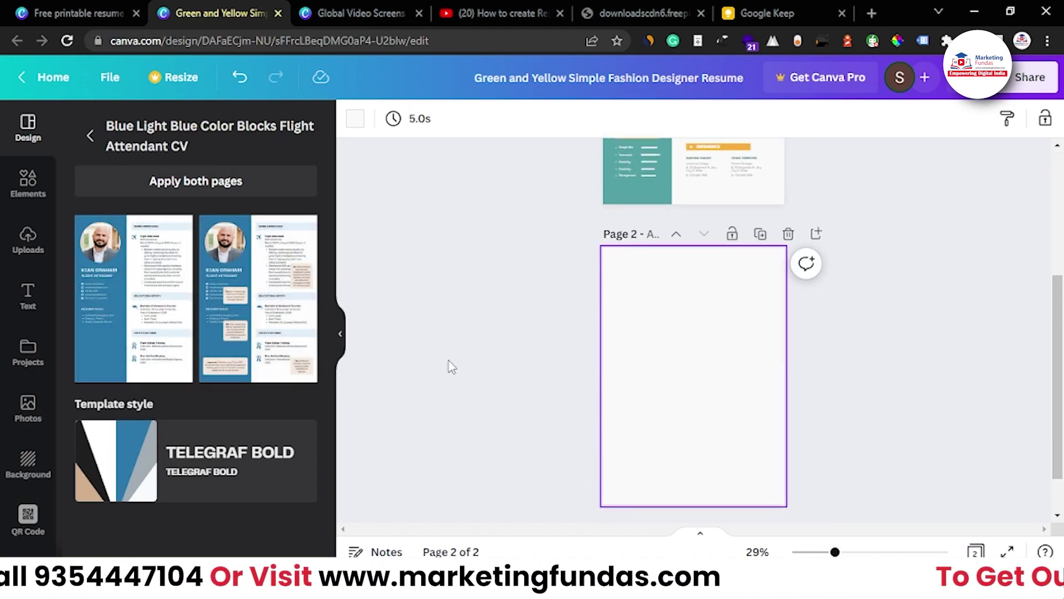
pyautogui.scroll(6, 620, 377)
pyautogui.scroll(-5, 607, 318)
pyautogui.scroll(3, 630, 411)
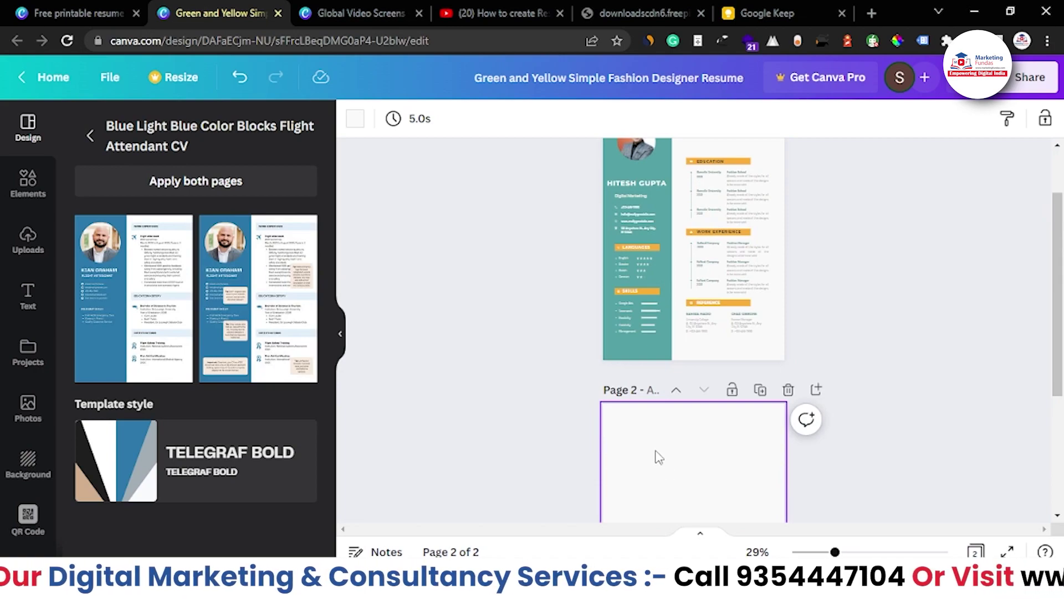
# Copy all of page 1's elements and paste them onto the blank page 2
pyautogui.click(639, 357)
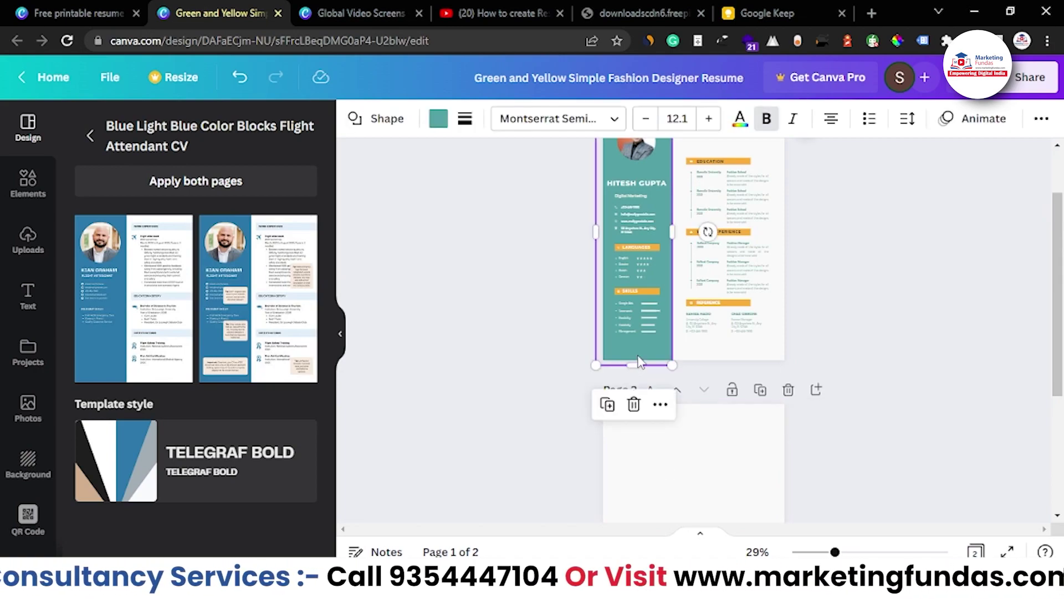
pyautogui.moveTo(527, 361); pyautogui.dragTo(859, 176)
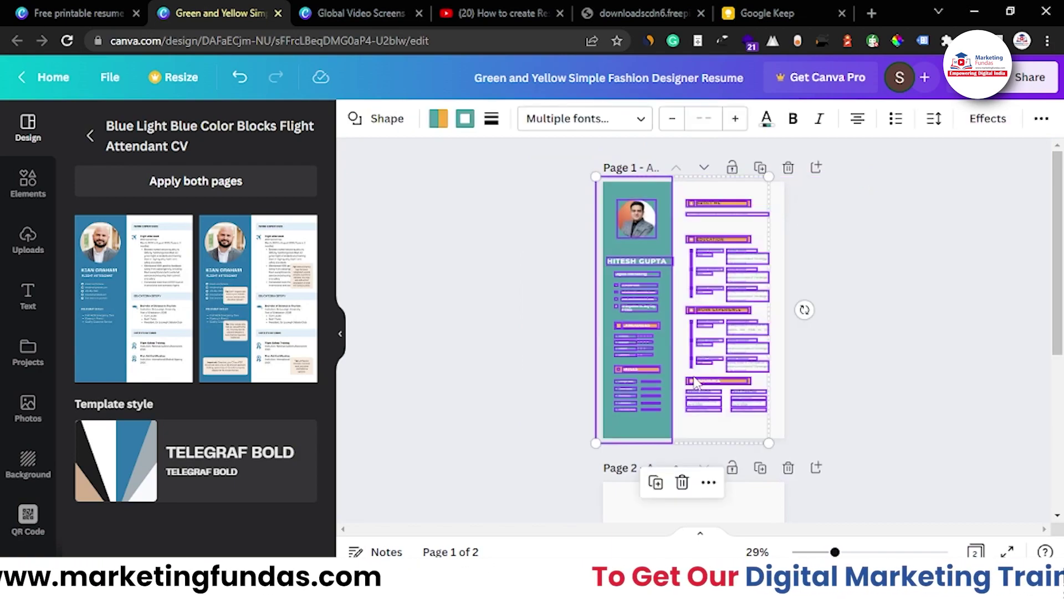
pyautogui.scroll(-5, 669, 348)
pyautogui.click(670, 348)
pyautogui.hotkey('ctrl', 'v')
pyautogui.click(562, 367)
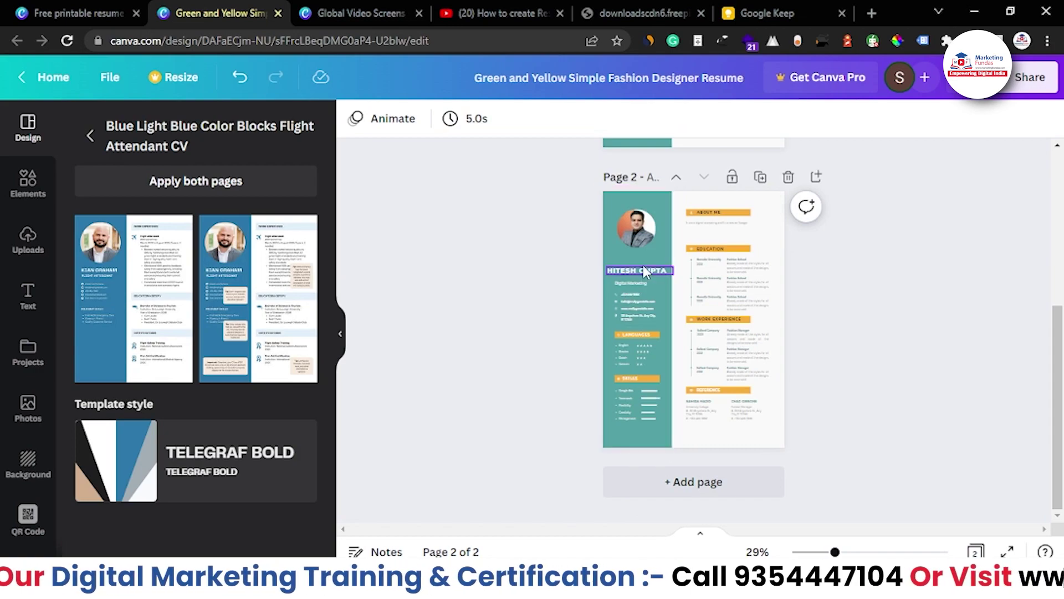
# Remove the photo, teal sidebar, Languages and Skills items from page 2
pyautogui.click(636, 235)
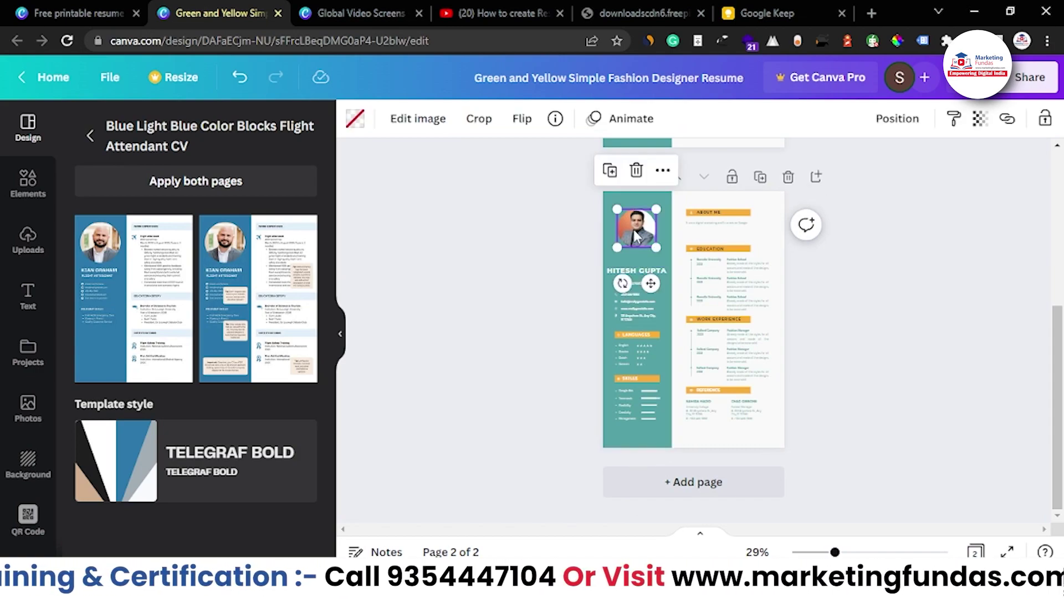
pyautogui.scroll(5, 557, 452)
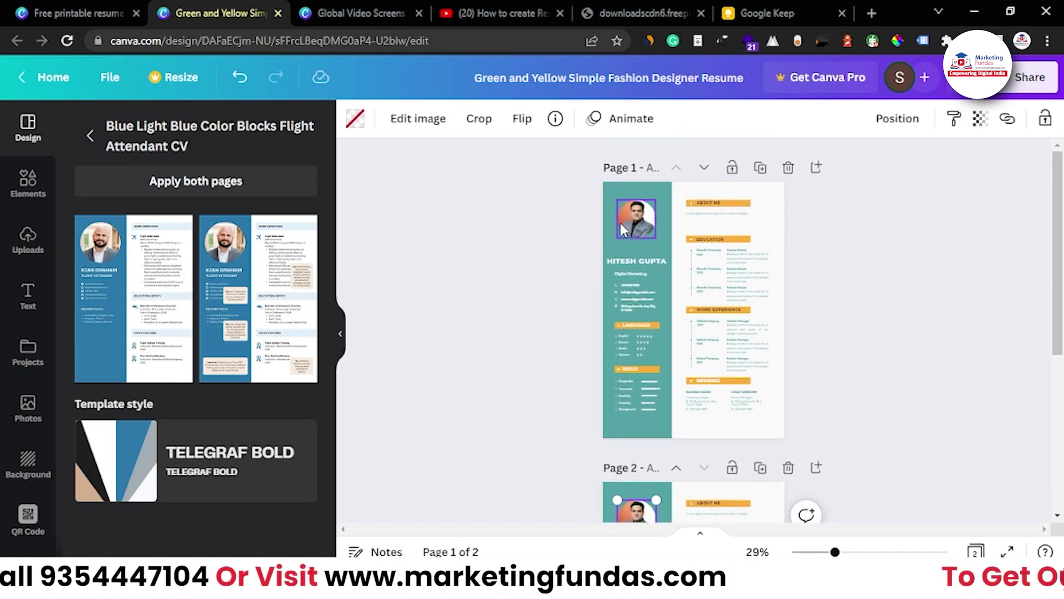
pyautogui.scroll(-1, 498, 484)
pyautogui.scroll(-2, 499, 487)
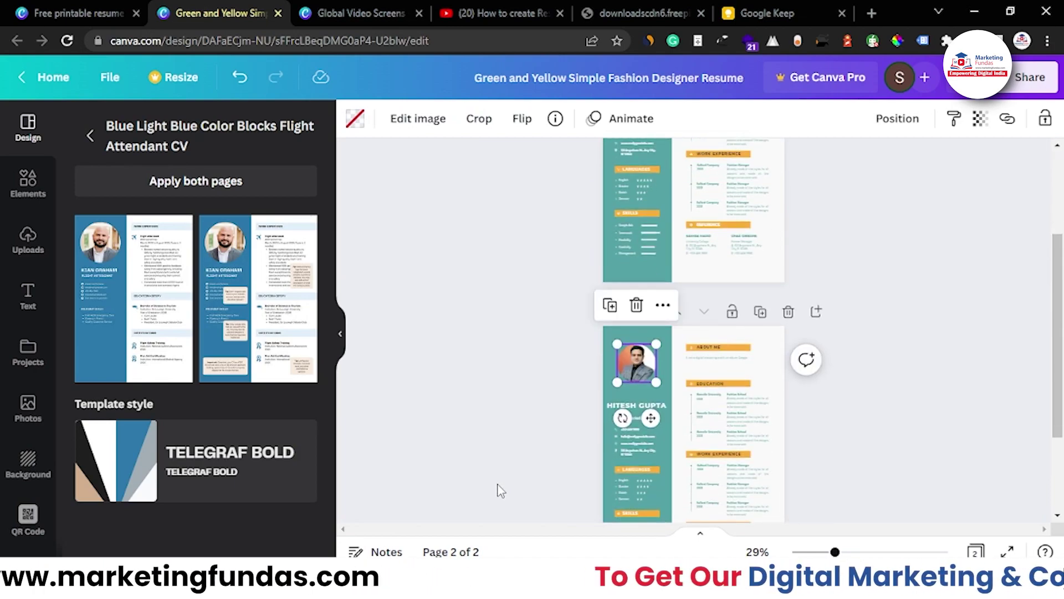
pyautogui.press('Delete')
pyautogui.press('Delete')
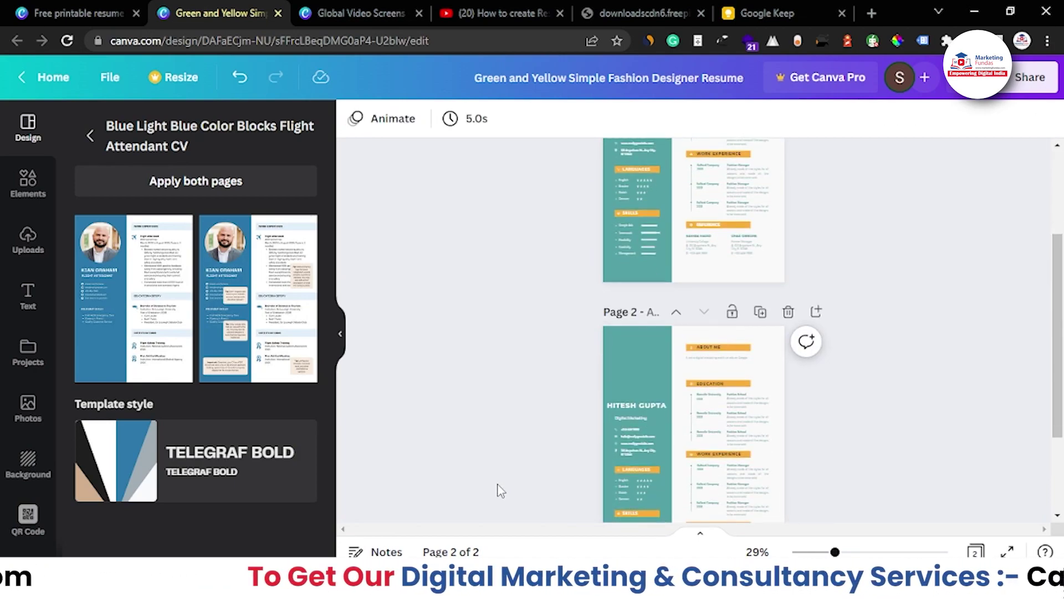
pyautogui.click(663, 347)
pyautogui.press('Delete')
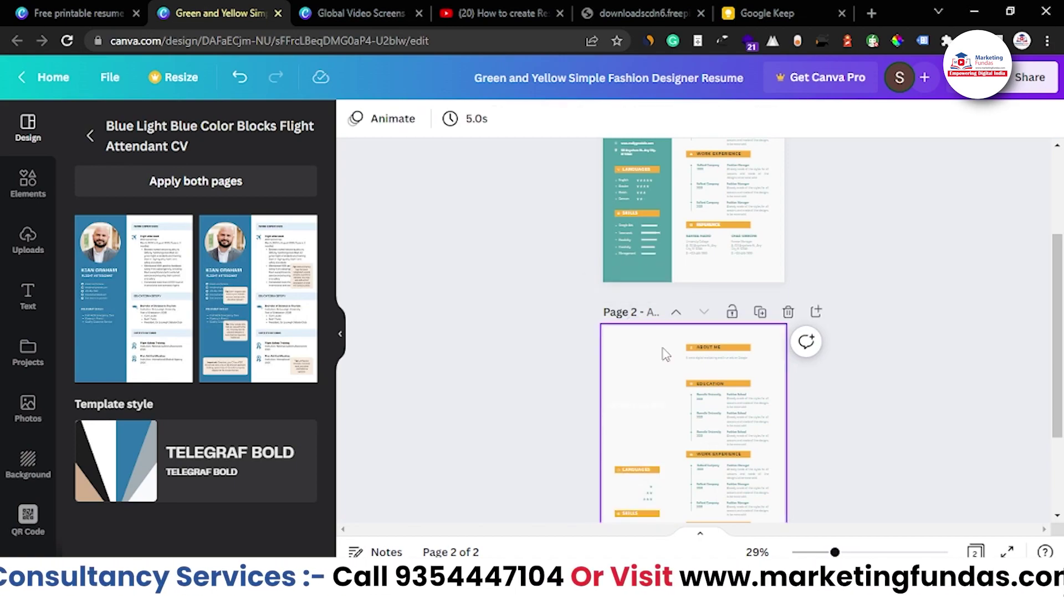
pyautogui.moveTo(568, 342); pyautogui.dragTo(629, 482)
pyautogui.press('Delete')
# Enlarge the remaining About Me, Education, Work Experience and Reference group and centre it on page 2
pyautogui.moveTo(531, 210); pyautogui.dragTo(798, 410)
pyautogui.moveTo(744, 340); pyautogui.dragTo(687, 341)
pyautogui.moveTo(729, 424); pyautogui.dragTo(748, 434)
pyautogui.moveTo(688, 339); pyautogui.dragTo(707, 333)
pyautogui.click(592, 335)
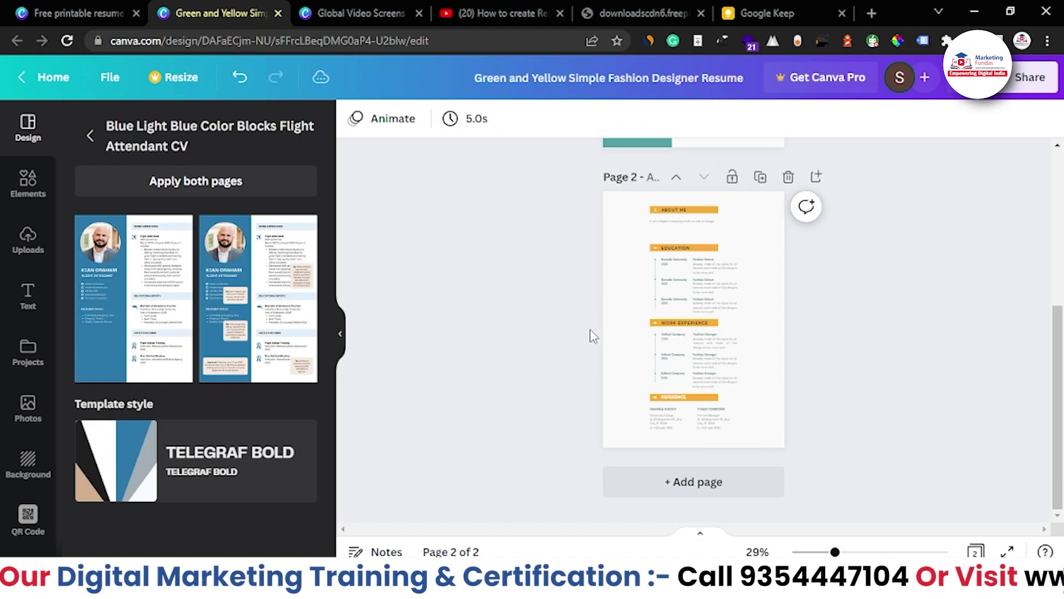
# Select page 2's ABOUT ME heading, then scroll back up to view page 1 at 49%
pyautogui.click(685, 225)
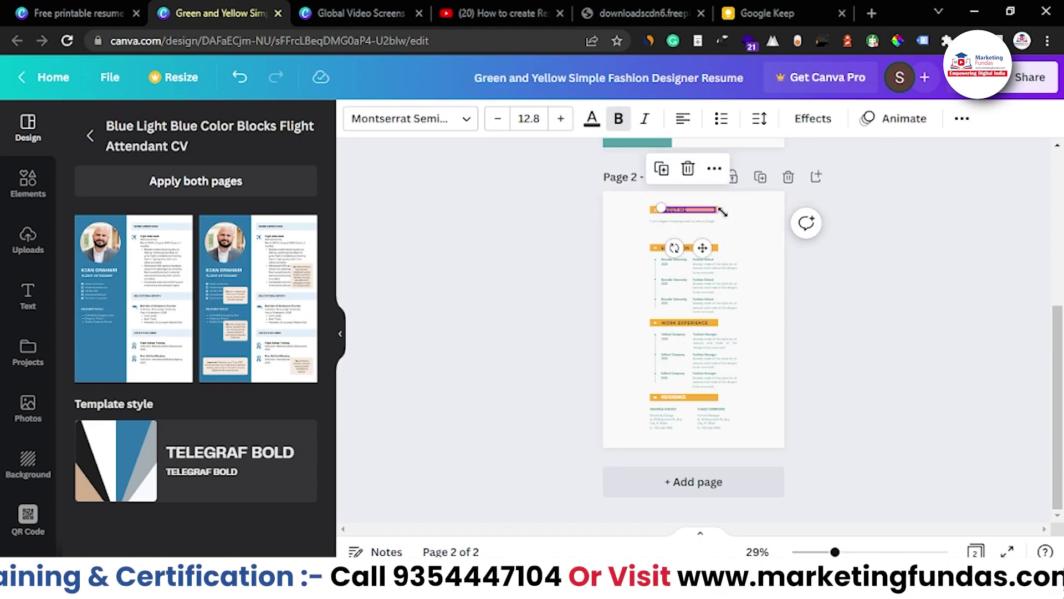
pyautogui.scroll(3, 695, 175)
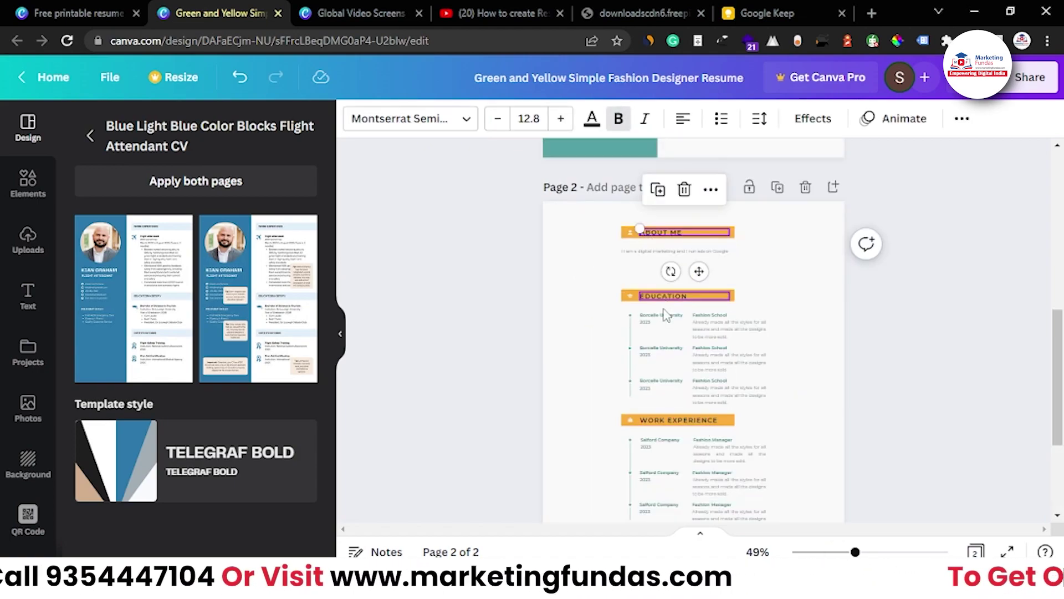
pyautogui.scroll(-3, 650, 481)
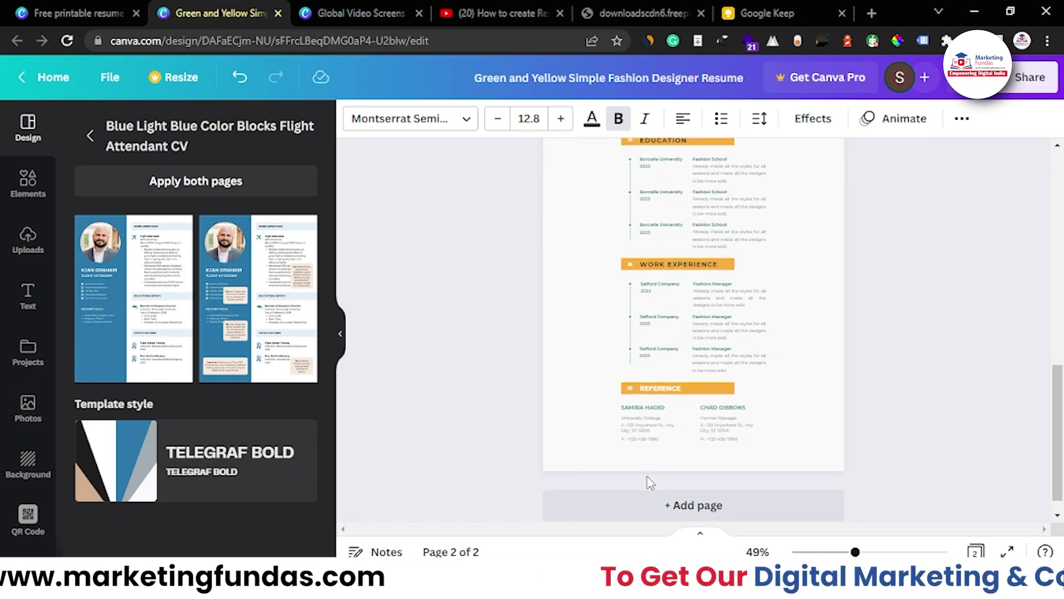
pyautogui.scroll(2, 650, 481)
pyautogui.scroll(9, 647, 477)
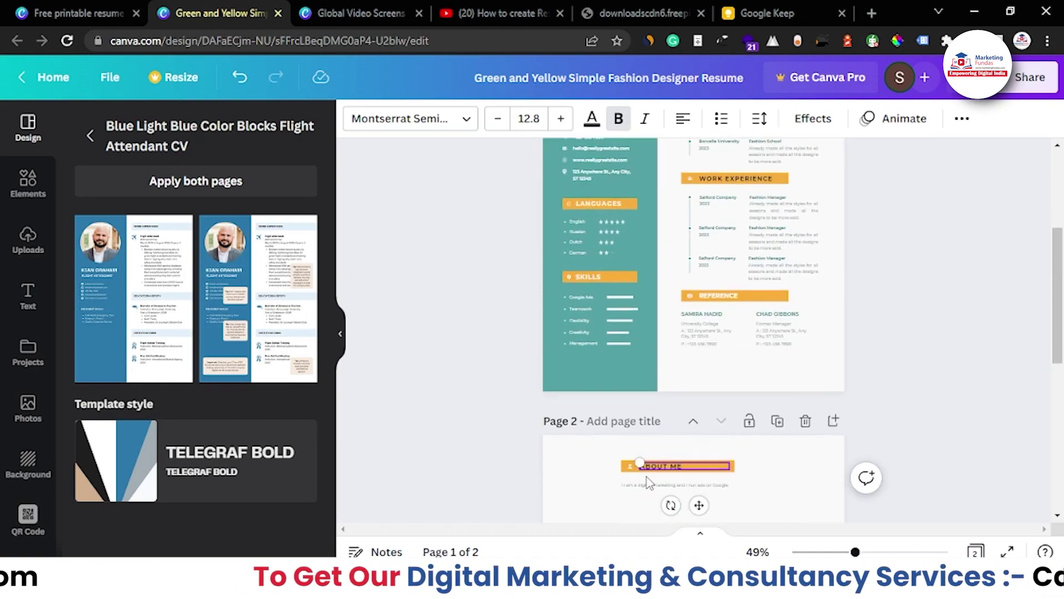
pyautogui.scroll(-1, 646, 476)
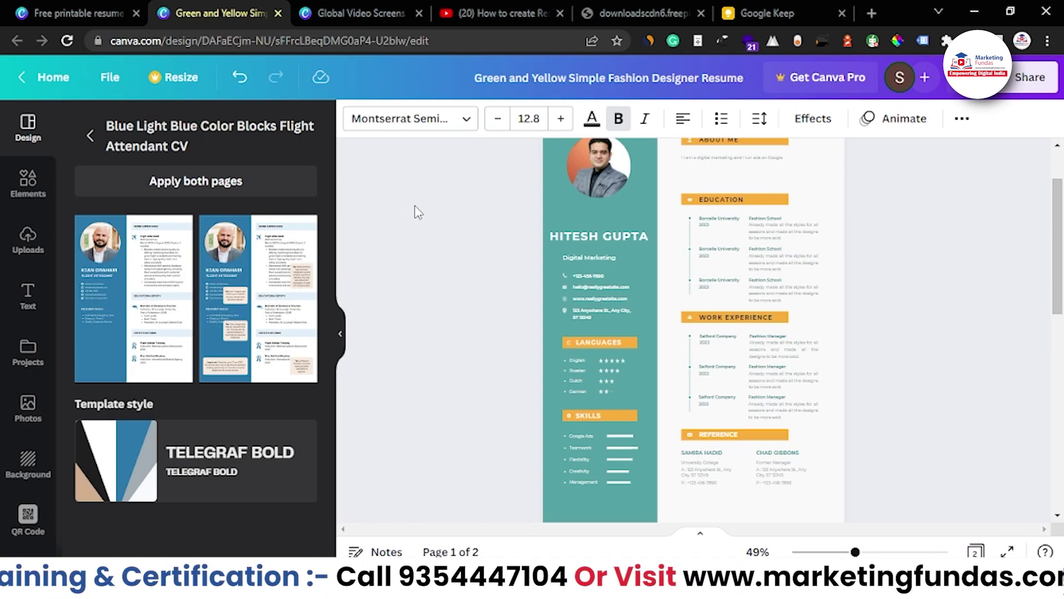
pyautogui.scroll(2, 474, 275)
pyautogui.scroll(-2, 460, 271)
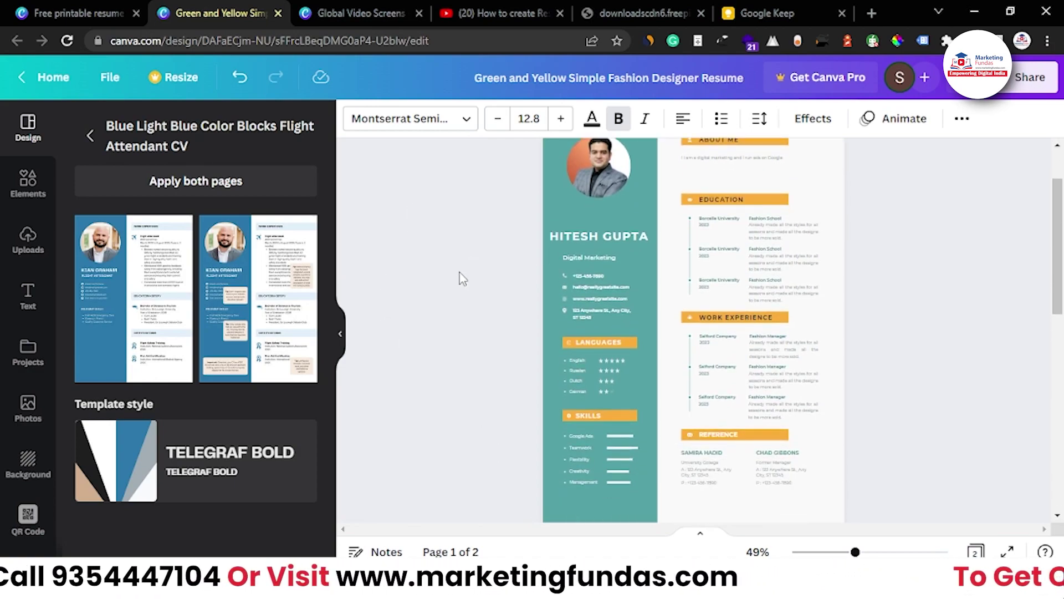
pyautogui.scroll(1, 460, 272)
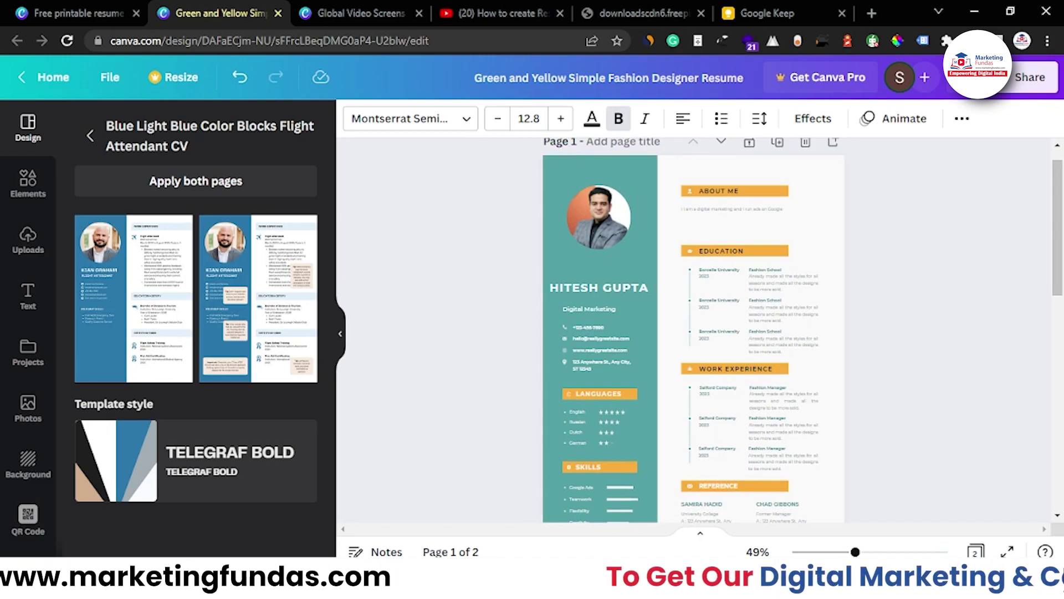